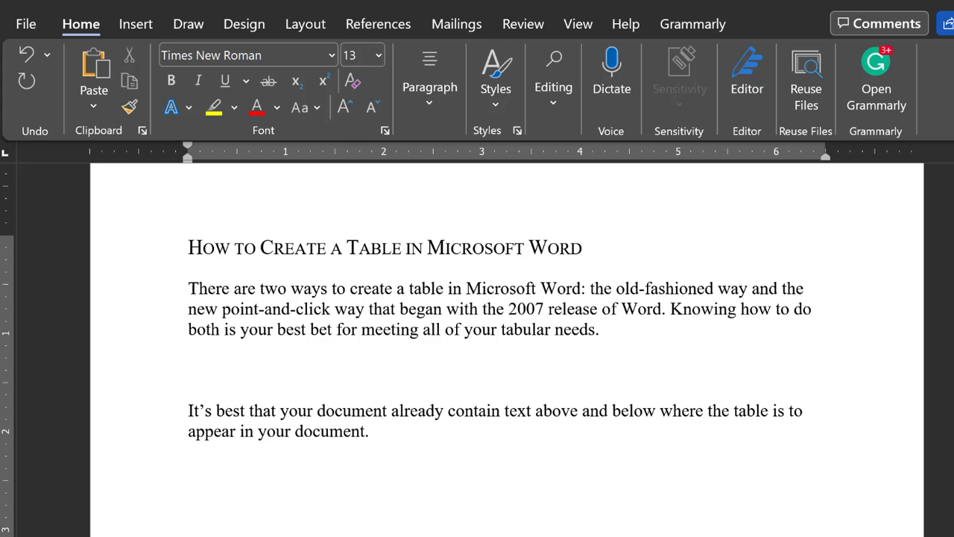
# Place the insertion point on the blank line between the two body paragraphs.
pyautogui.moveTo(188, 288); pyautogui.dragTo(378, 436)
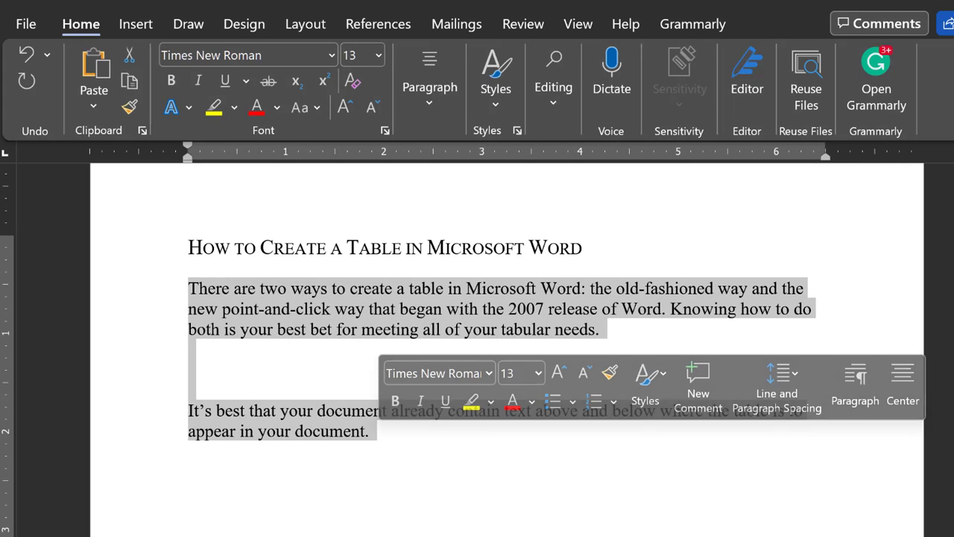
pyautogui.press('Right')
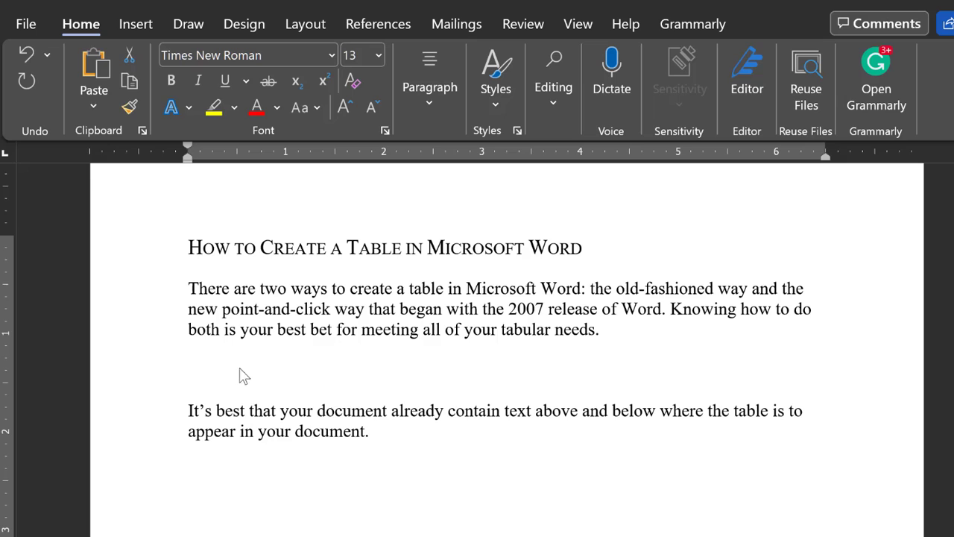
pyautogui.click(203, 370)
# Insert a table with 3 columns and 7 rows.
pyautogui.click(137, 26)
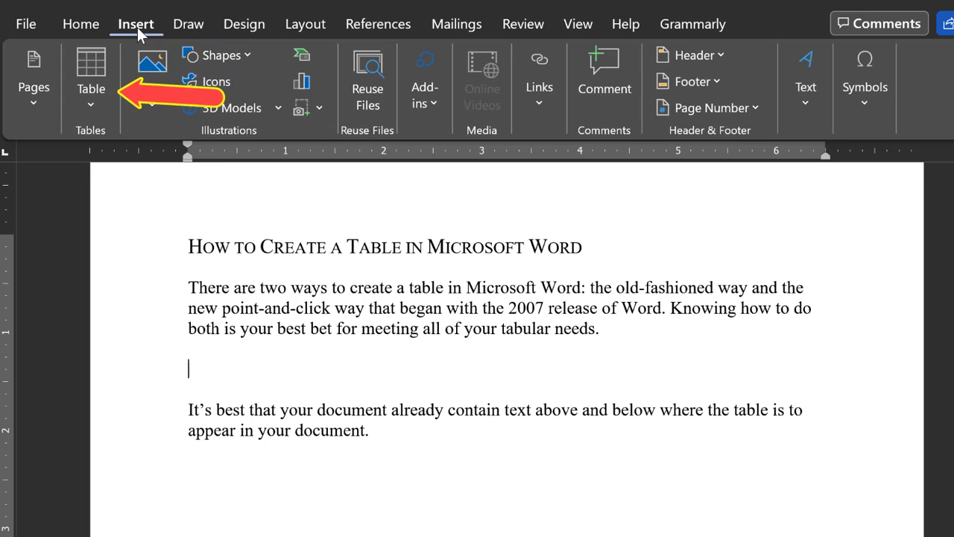
pyautogui.click(91, 104)
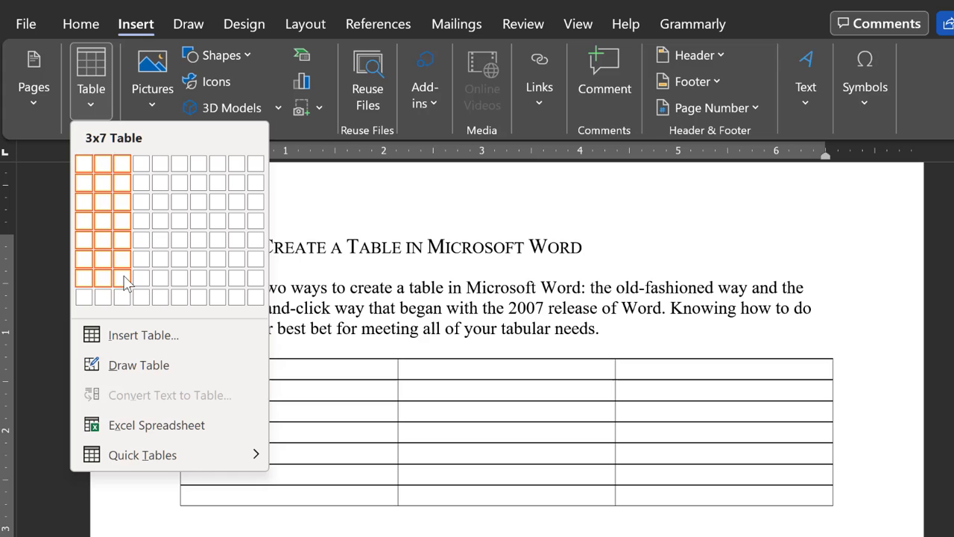
pyautogui.click(131, 335)
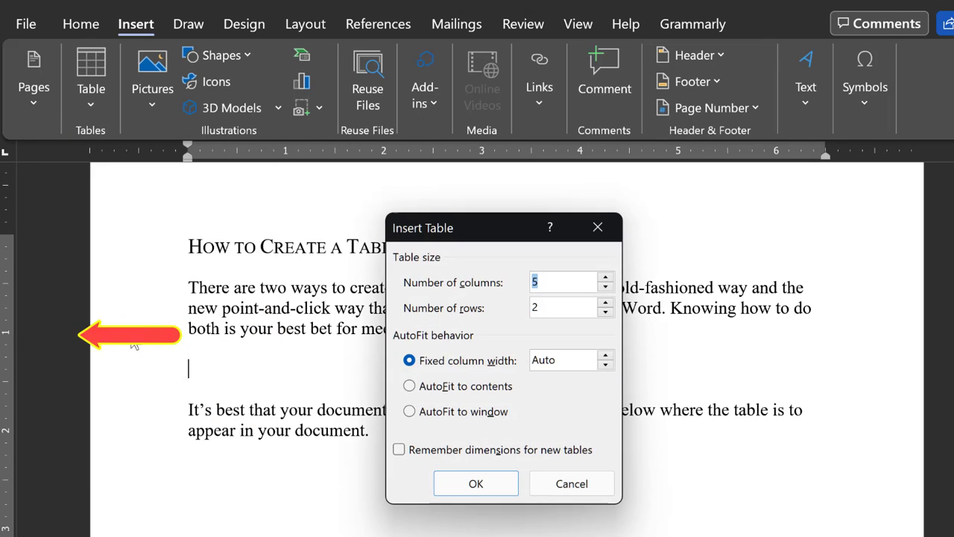
pyautogui.click(605, 286)
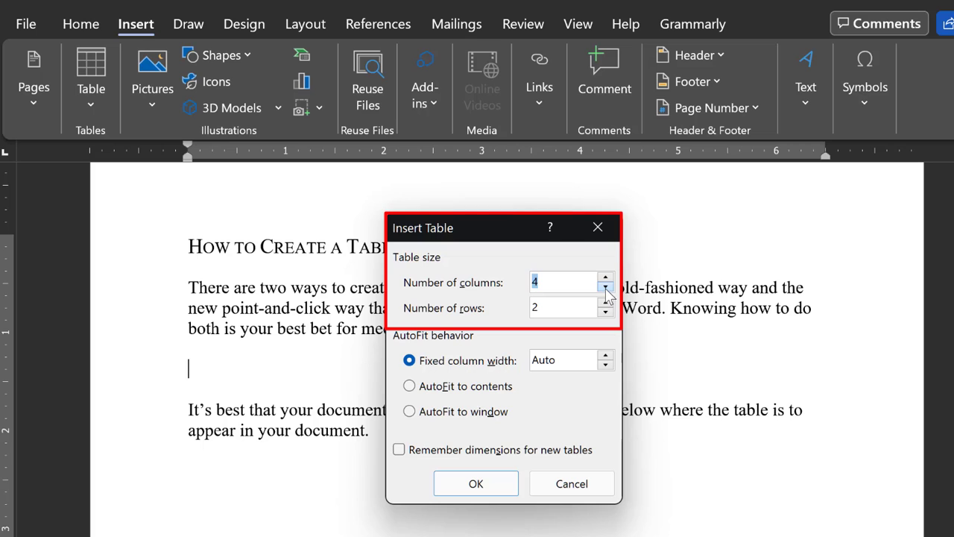
pyautogui.click(605, 286)
pyautogui.click(606, 303)
pyautogui.click(606, 303)
pyautogui.click(607, 303)
pyautogui.click(606, 302)
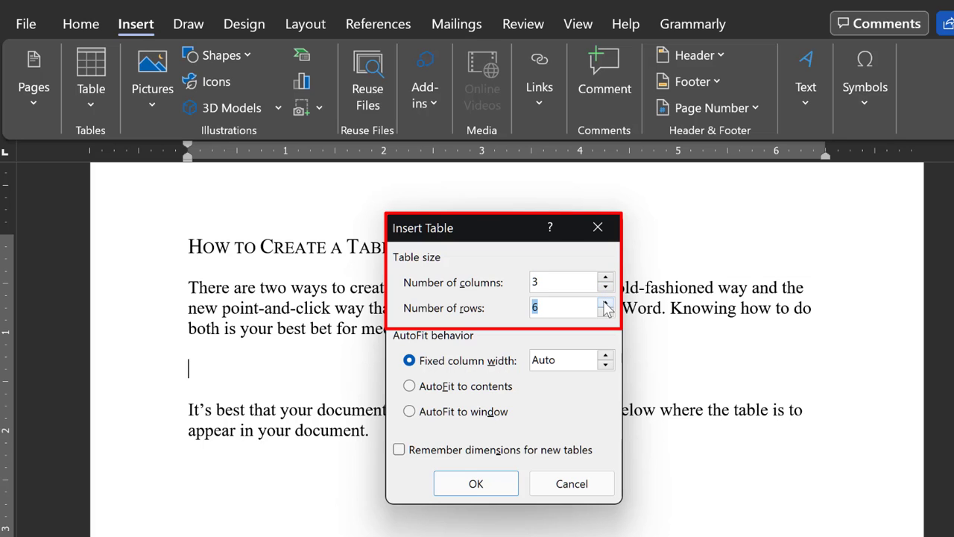
pyautogui.click(606, 302)
pyautogui.click(481, 485)
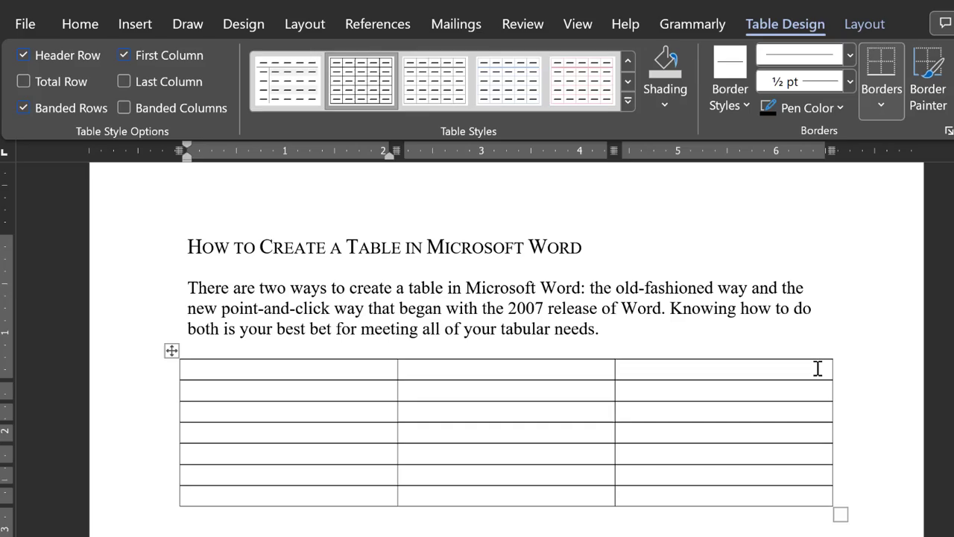
# Pull in the table's right edge, indent its left edge, and widen the first column slightly.
pyautogui.click(805, 403)
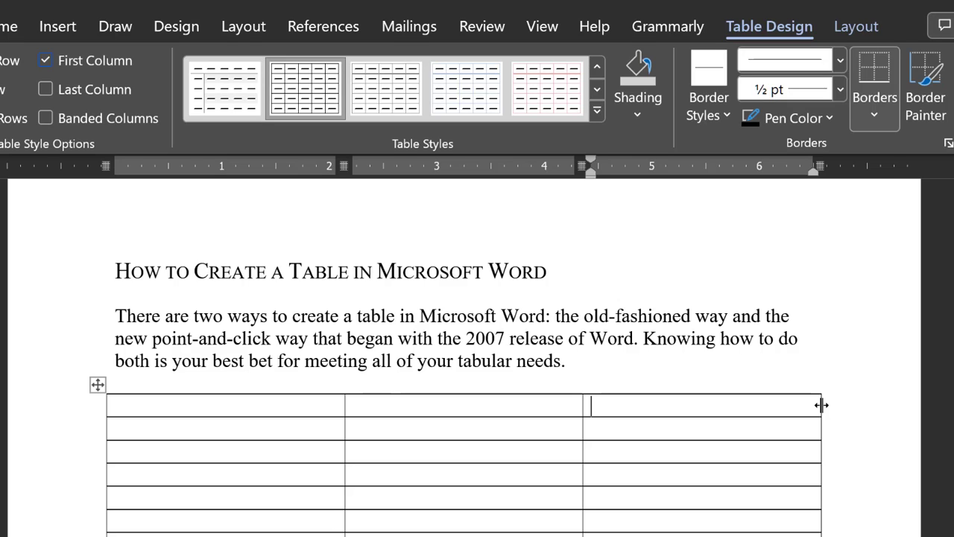
pyautogui.moveTo(821, 405); pyautogui.dragTo(725, 453)
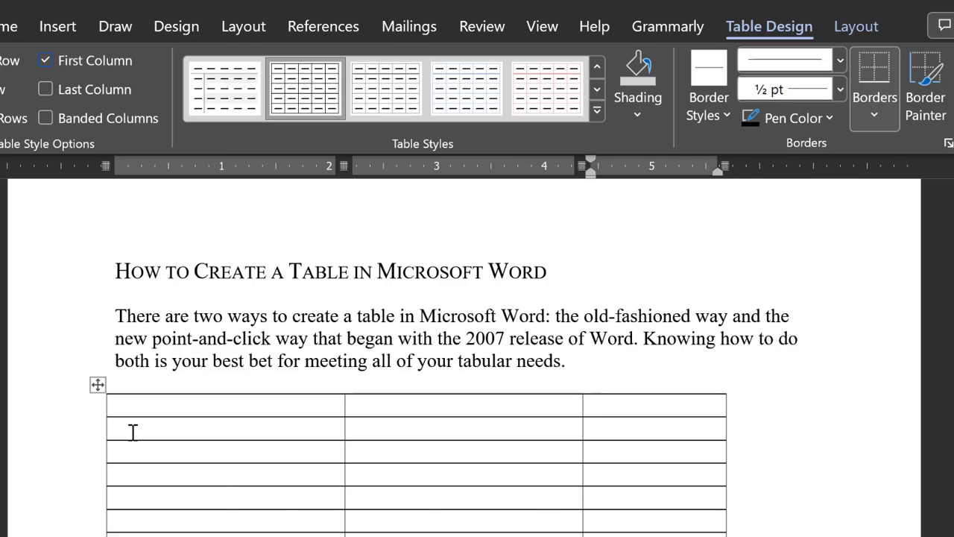
pyautogui.moveTo(97, 416)
pyautogui.moveTo(107, 405)
pyautogui.mouseDown()
pyautogui.moveTo(162, 409)
pyautogui.moveTo(182, 425)
pyautogui.mouseUp()
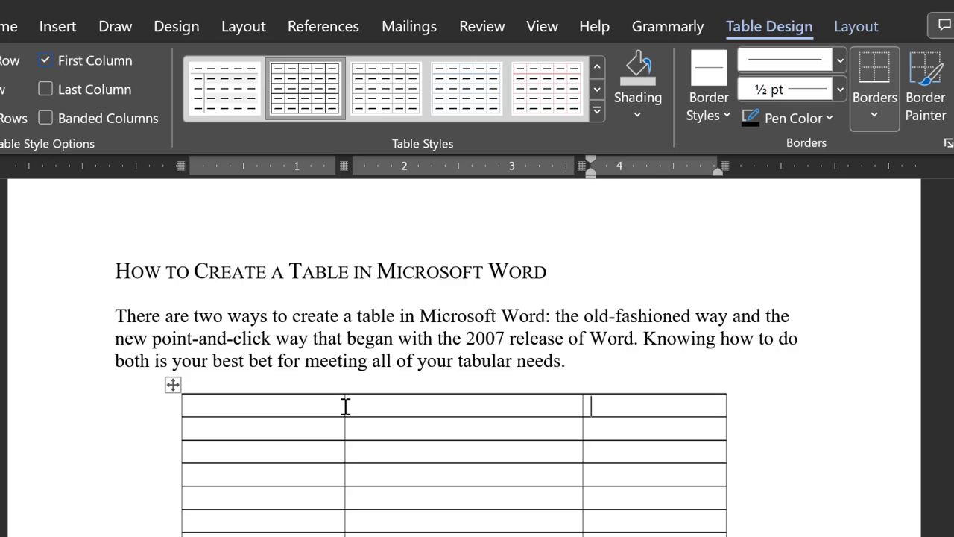
pyautogui.moveTo(343, 405)
pyautogui.mouseDown()
pyautogui.moveTo(386, 415)
pyautogui.moveTo(378, 421)
pyautogui.mouseUp()
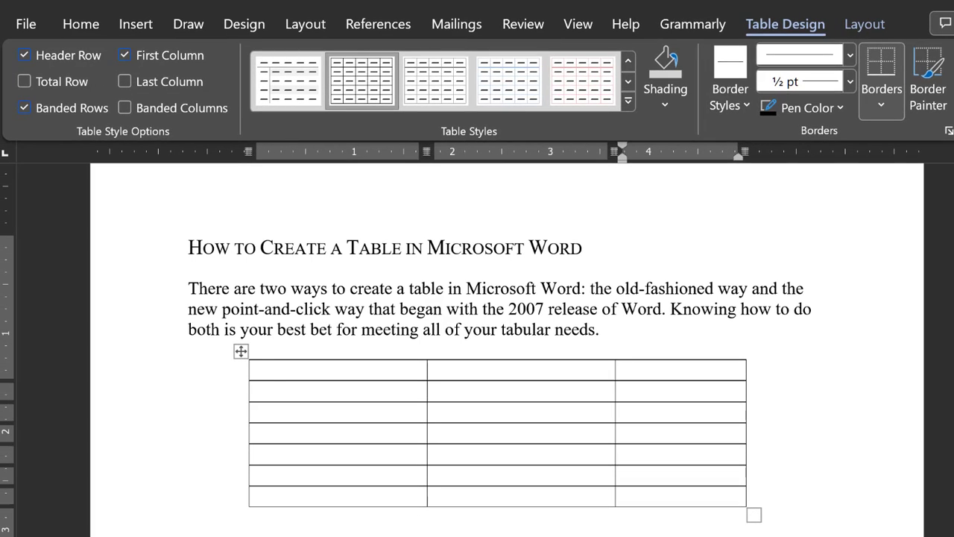
# Select the whole table and distribute its three columns evenly at 1.69" each.
pyautogui.click(241, 352)
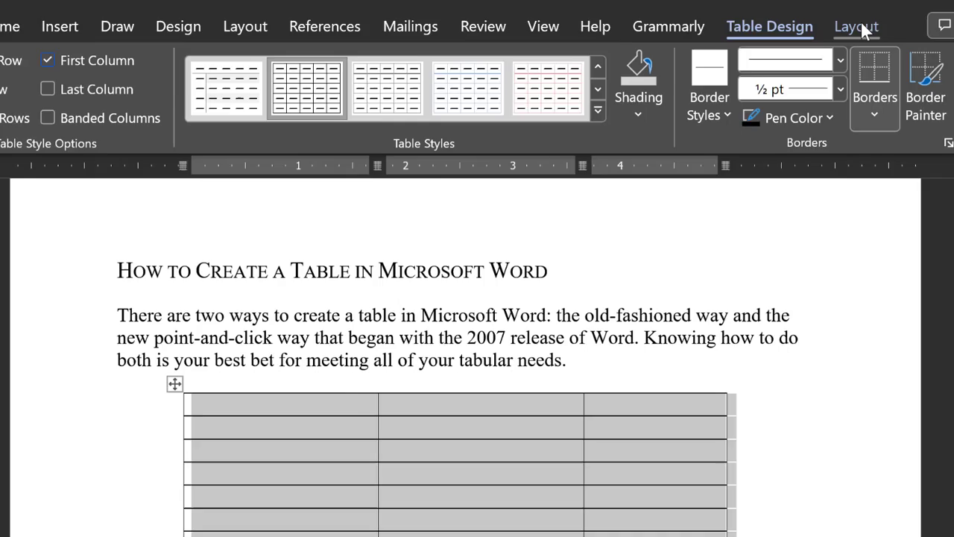
pyautogui.click(867, 22)
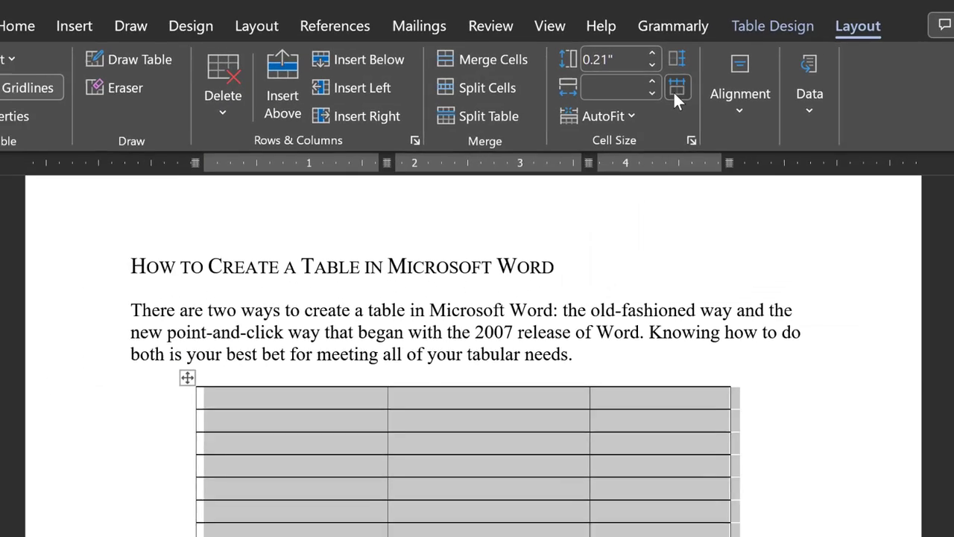
pyautogui.click(589, 116)
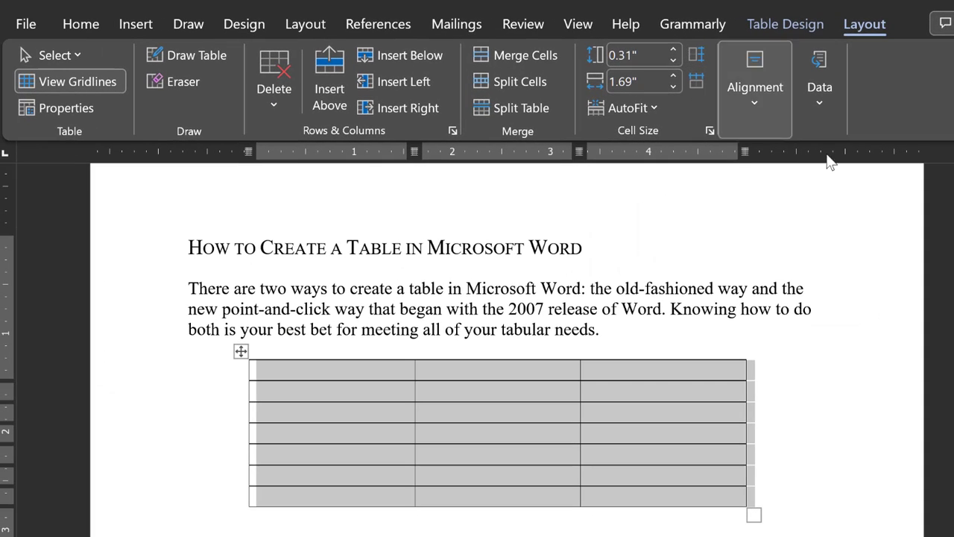
pyautogui.hotkey('ctrl', 'Home')
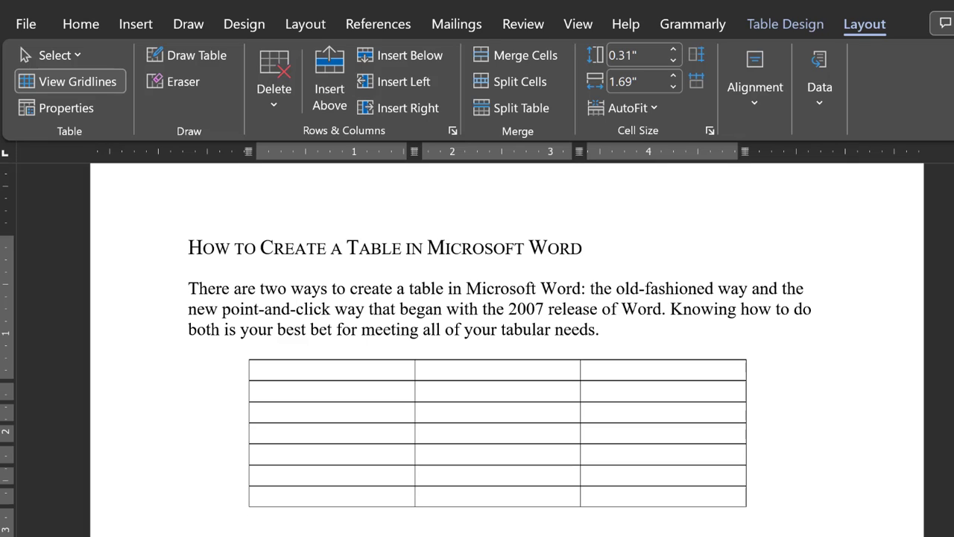
# Merge the three cells of the table's top row into a single header cell.
pyautogui.click(393, 376)
pyautogui.moveTo(392, 377)
pyautogui.mouseDown()
pyautogui.moveTo(501, 358)
pyautogui.moveTo(671, 359)
pyautogui.mouseUp()
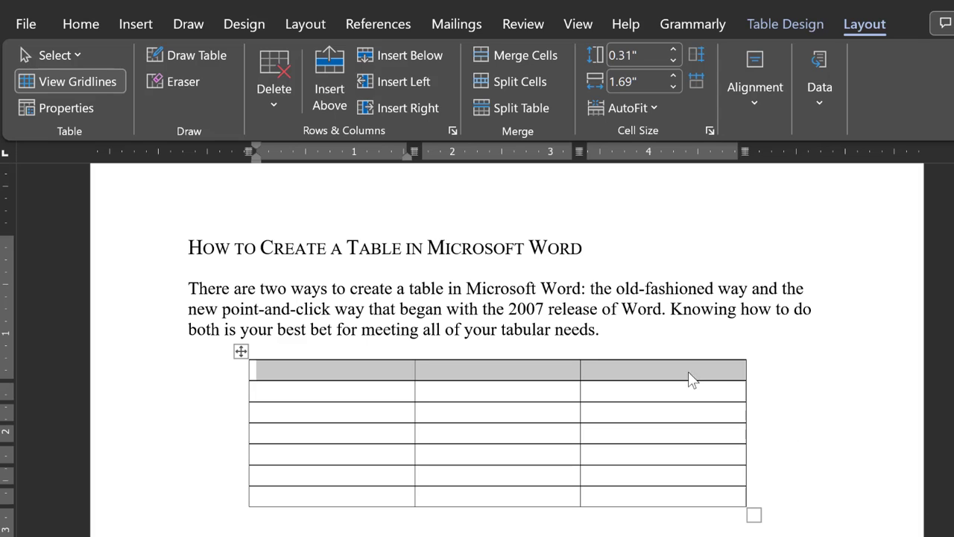
pyautogui.click(521, 57)
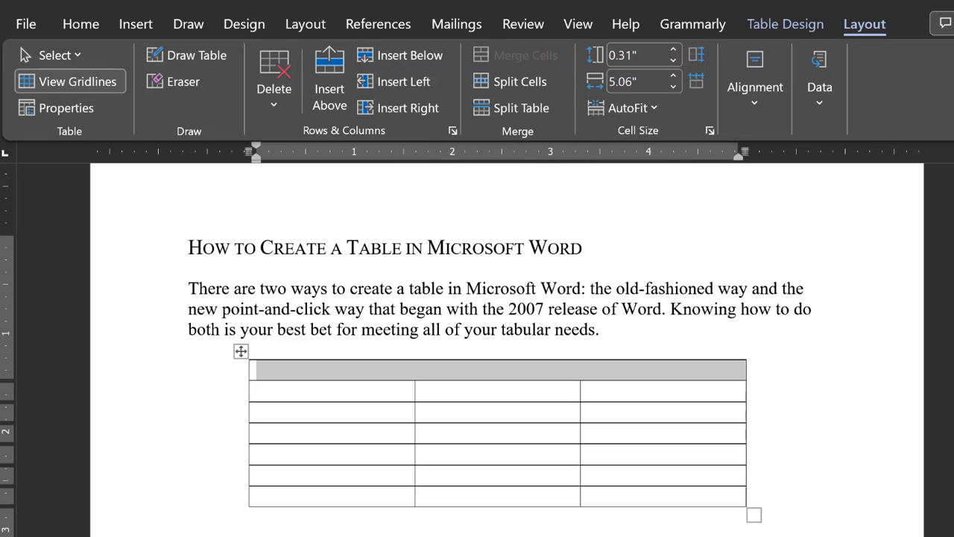
pyautogui.click(257, 370)
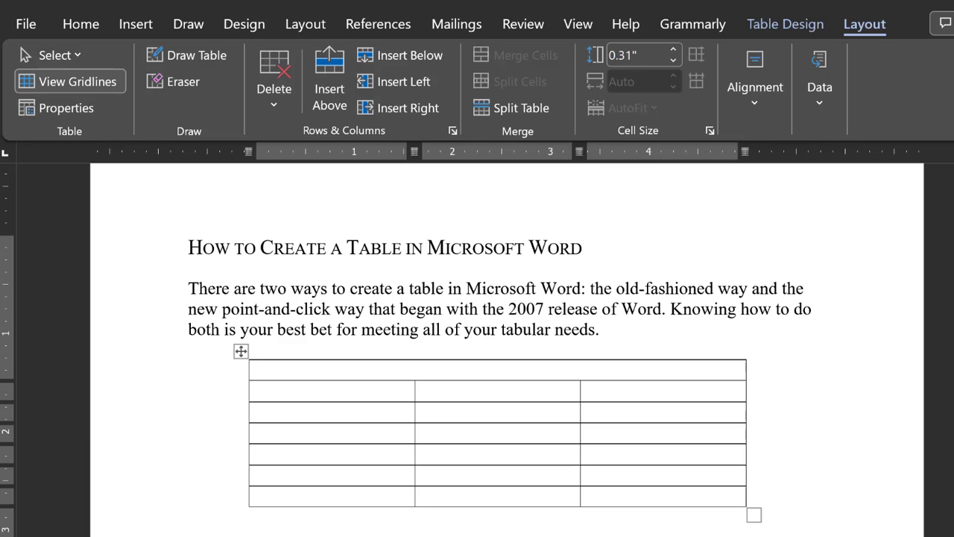
pyautogui.click(515, 371)
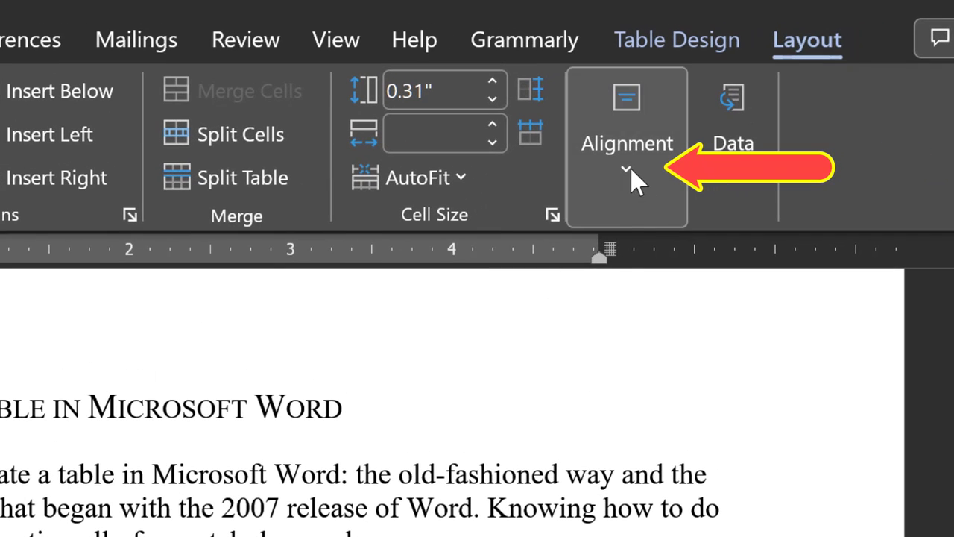
# Center-align the merged row, type the title 'Ancillary Meeting Areas', and select it.
pyautogui.click(630, 179)
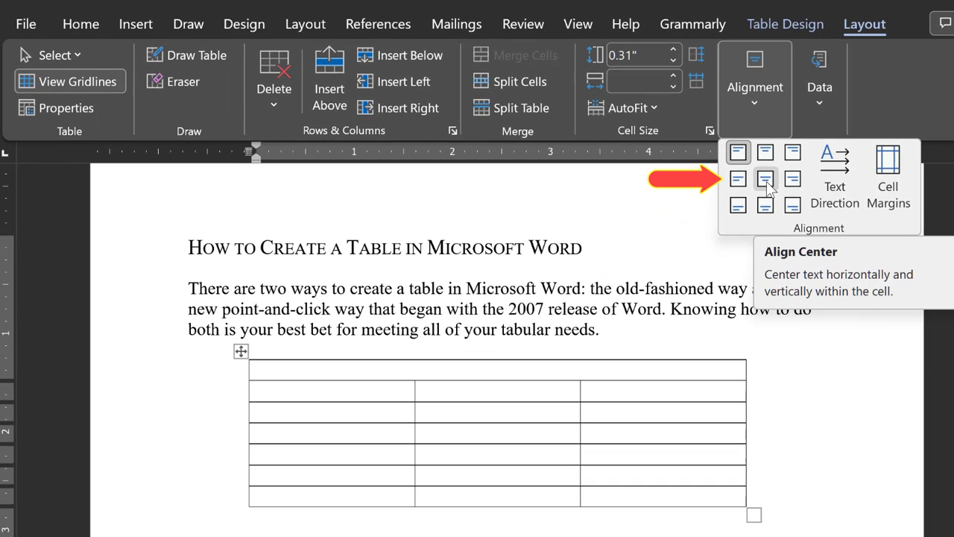
pyautogui.click(766, 184)
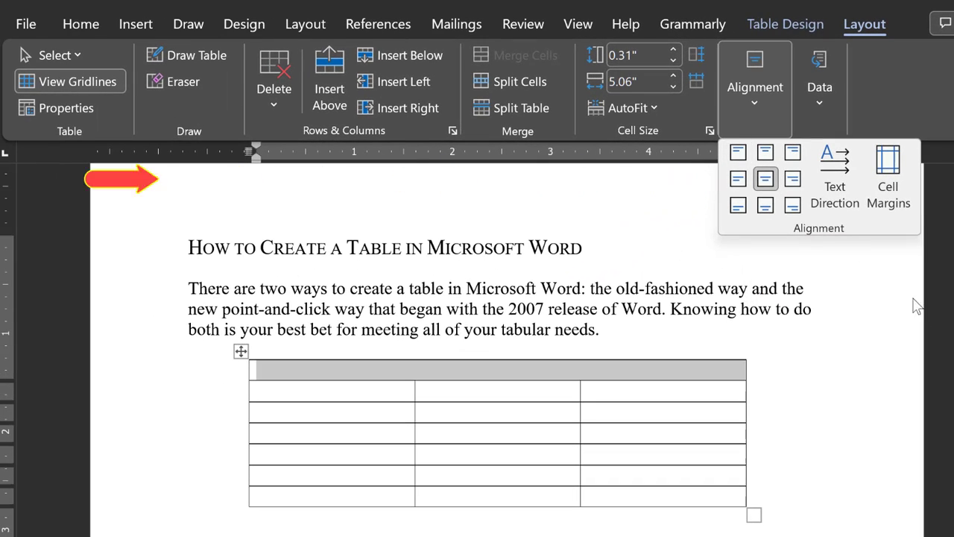
pyautogui.click(510, 371)
pyautogui.write('Ancillary Meeting Areas')
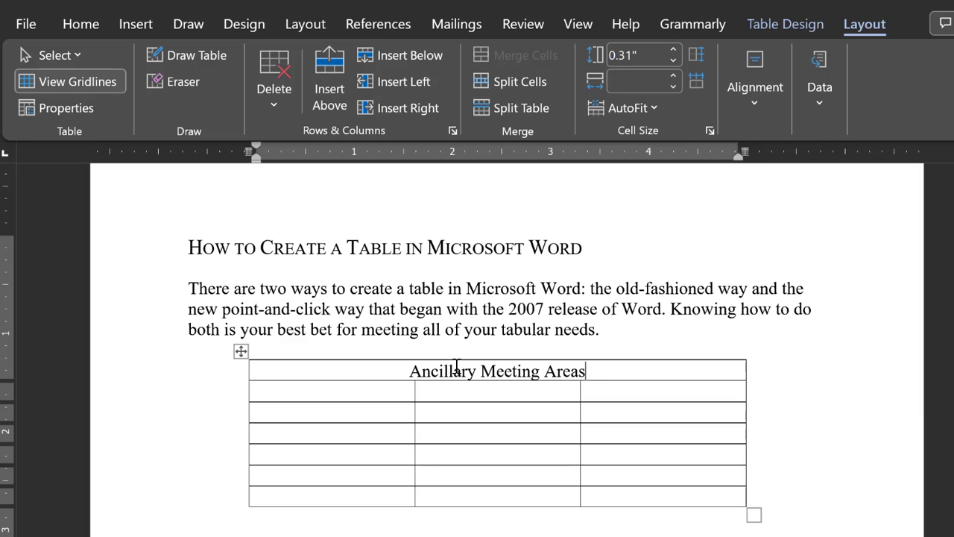
pyautogui.moveTo(589, 370); pyautogui.dragTo(430, 372)
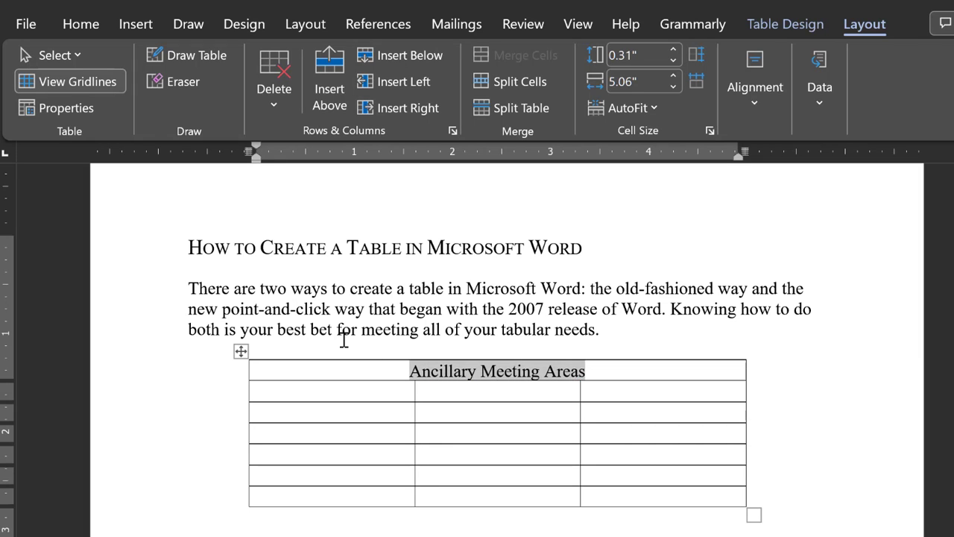
# Make the 'Ancillary Meeting Areas' title bold and set its font to Lato.
pyautogui.click(90, 30)
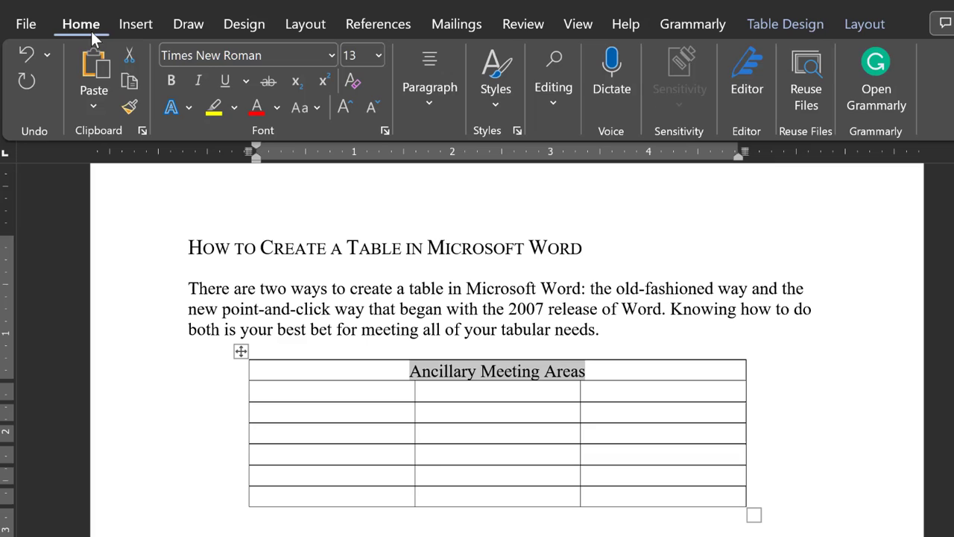
pyautogui.click(172, 82)
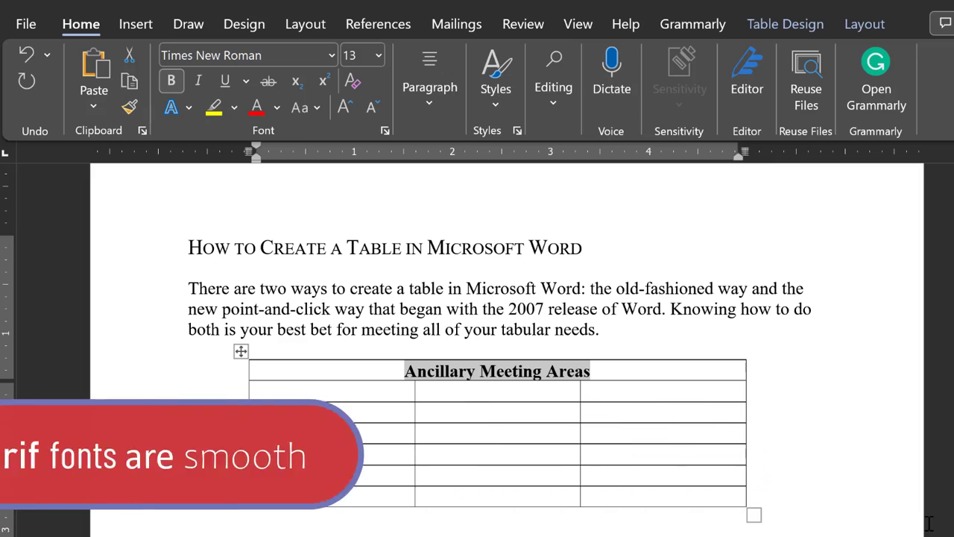
pyautogui.click(331, 55)
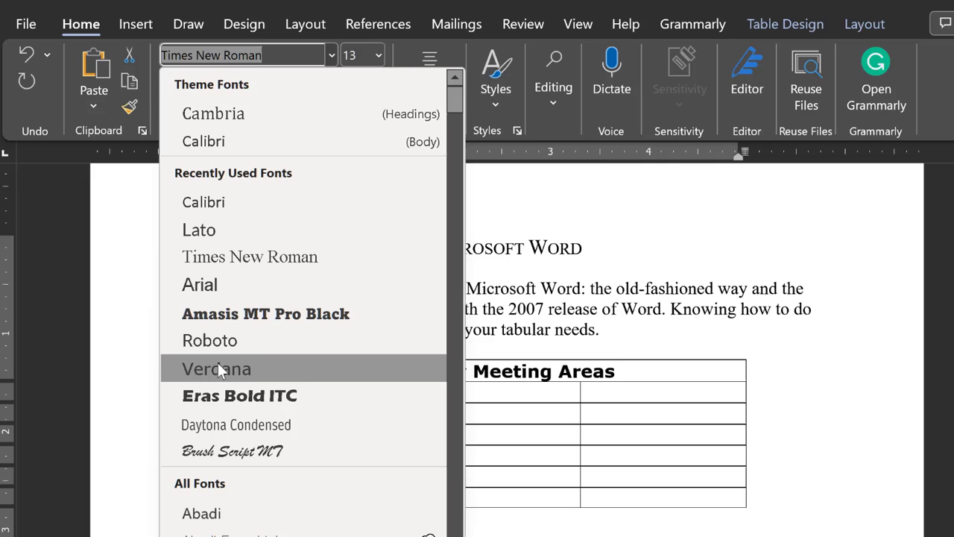
pyautogui.click(207, 231)
pyautogui.click(332, 392)
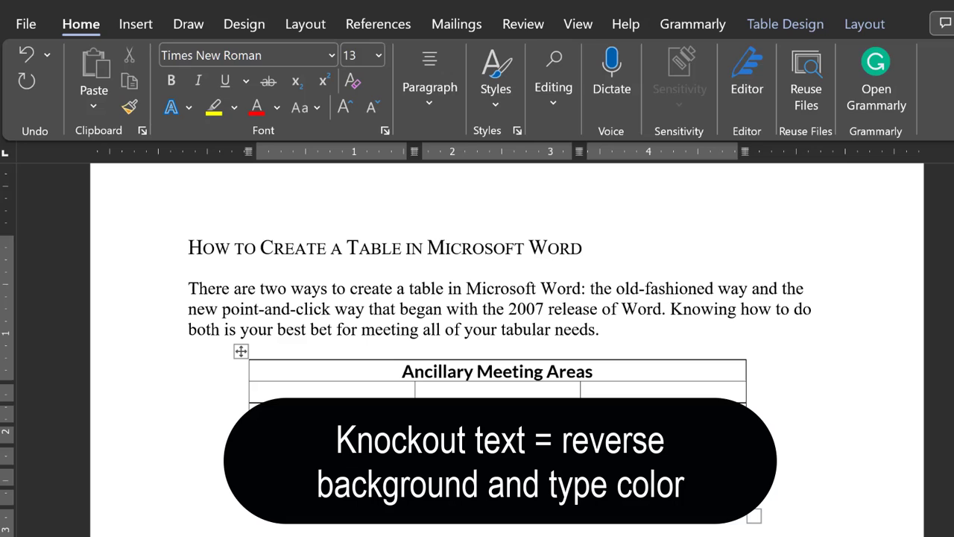
# Give the title row Black, Text 1 shading so the heading appears white.
pyautogui.click(403, 371)
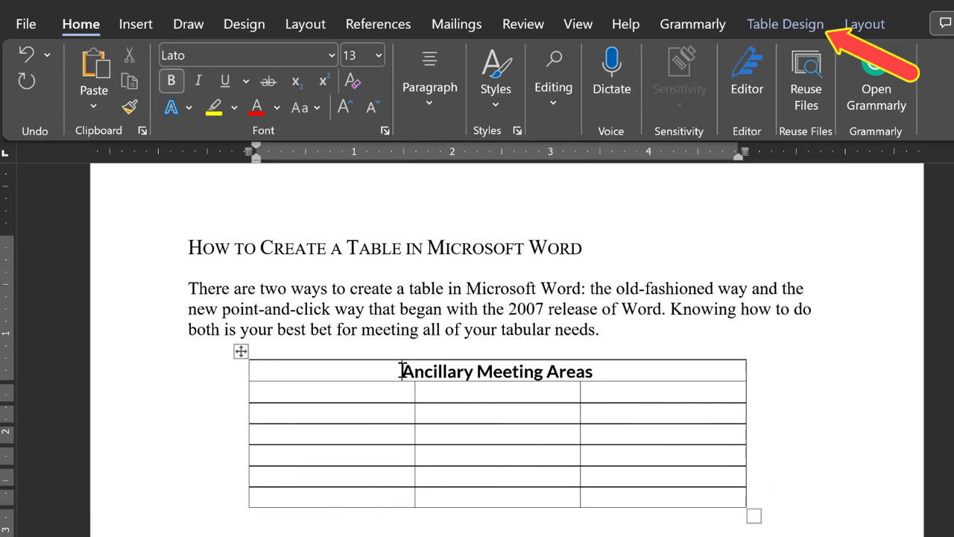
pyautogui.click(805, 27)
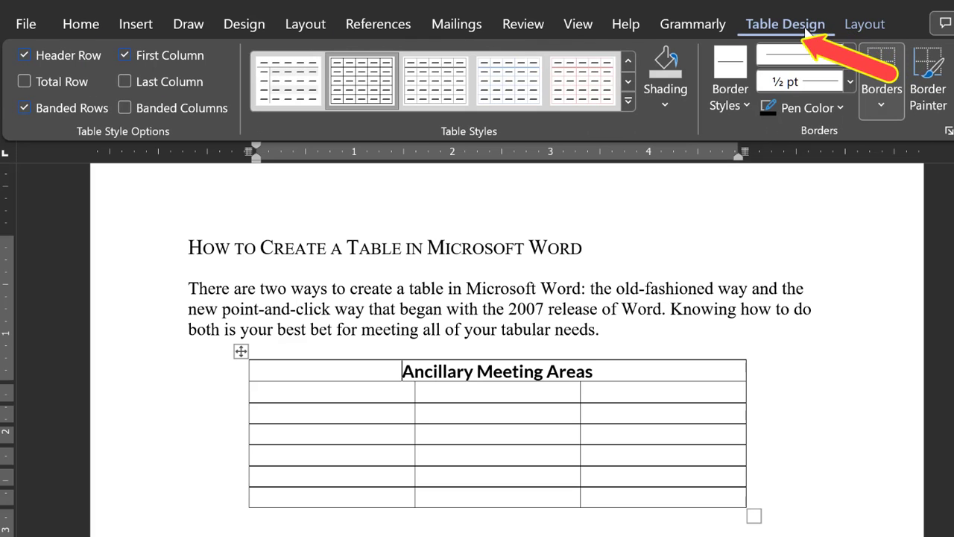
pyautogui.click(666, 105)
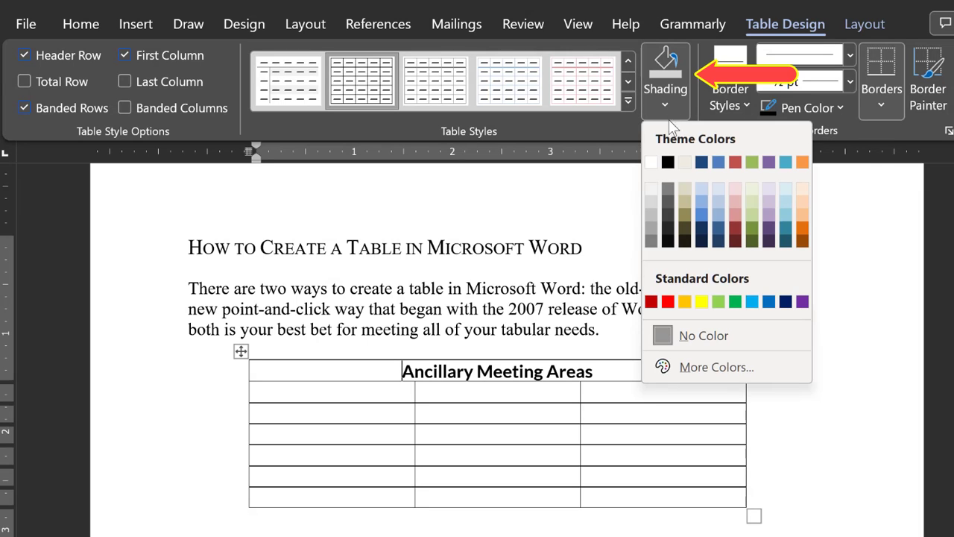
pyautogui.click(668, 163)
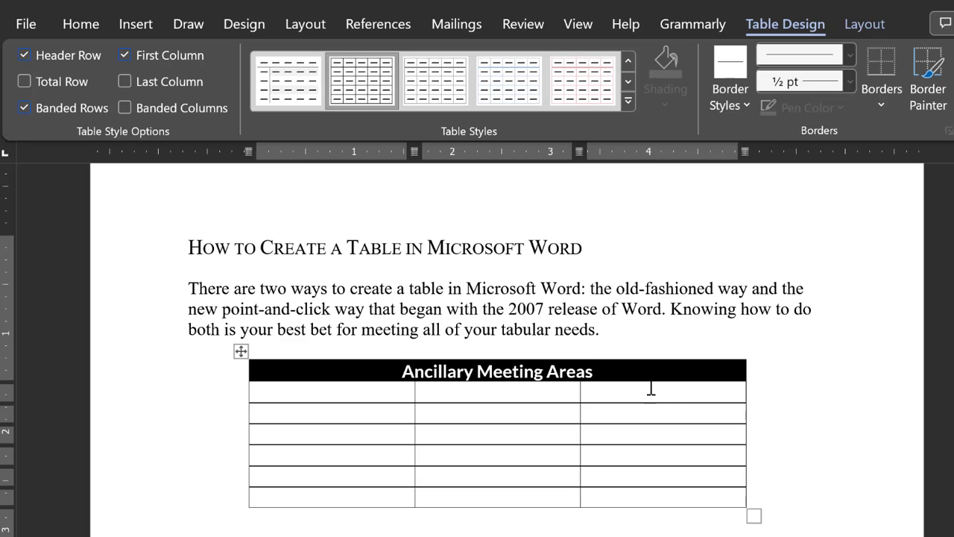
# Change the title's font colour to the standard Yellow.
pyautogui.click(88, 24)
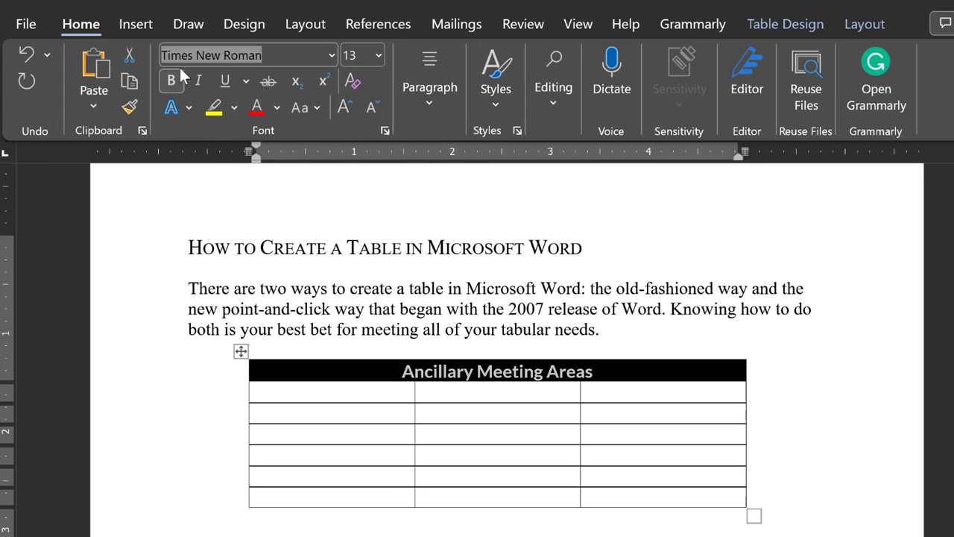
pyautogui.click(277, 108)
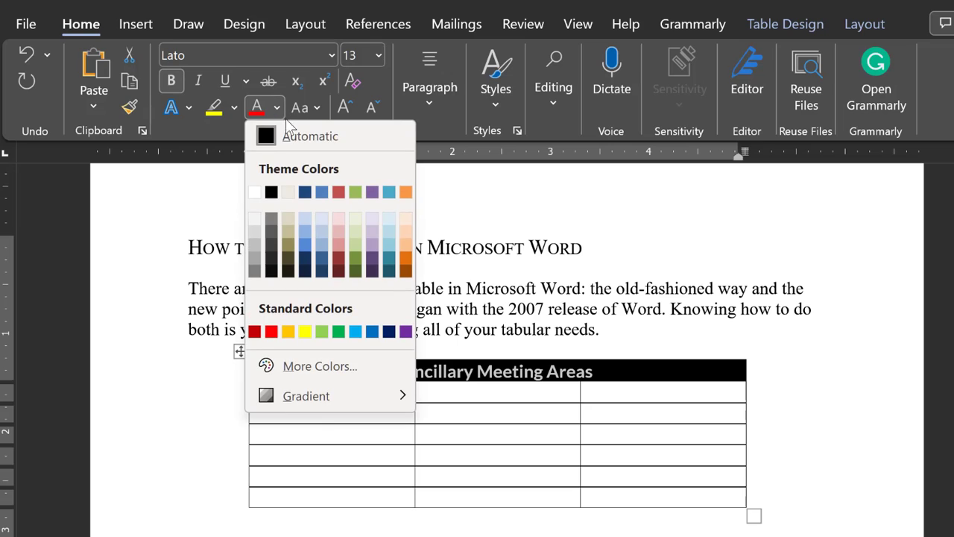
pyautogui.click(305, 331)
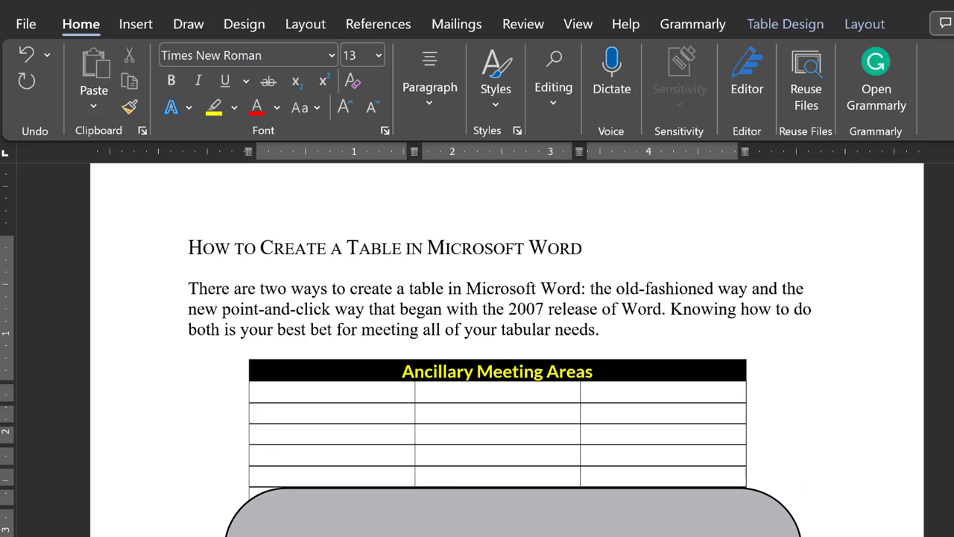
# Paste the meeting-area content into the table starting at the first body cell.
pyautogui.click(266, 389)
pyautogui.hotkey('ctrl', 'v')
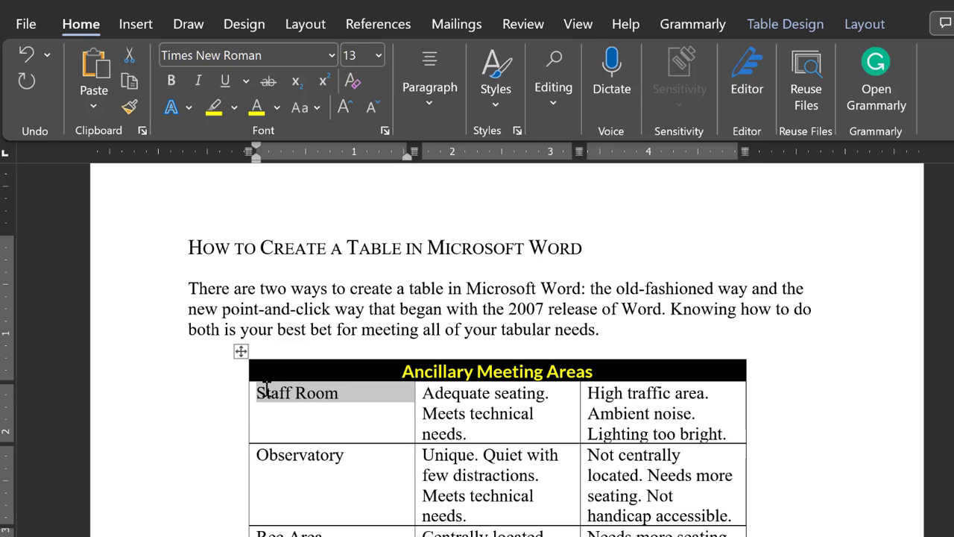
pyautogui.scroll(-5, 477, 351)
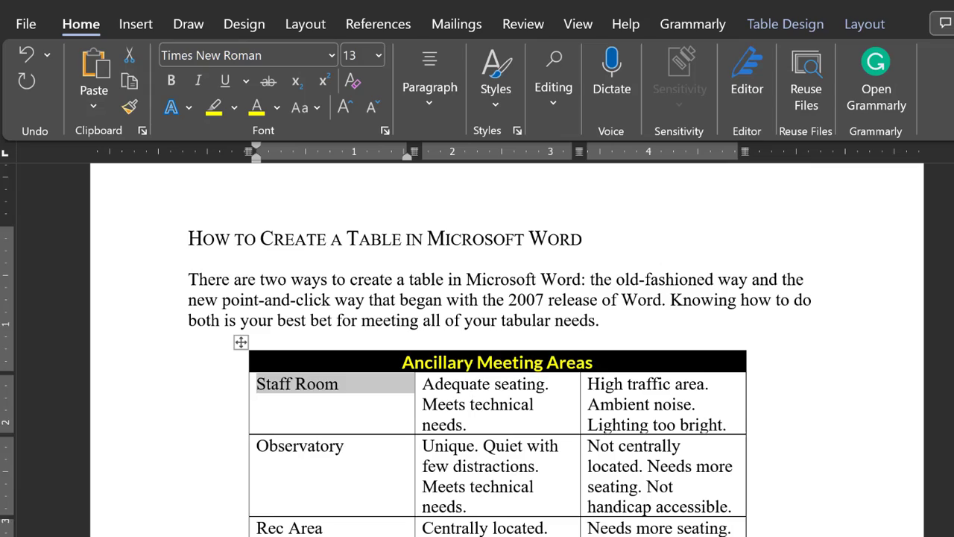
pyautogui.scroll(-2, 478, 351)
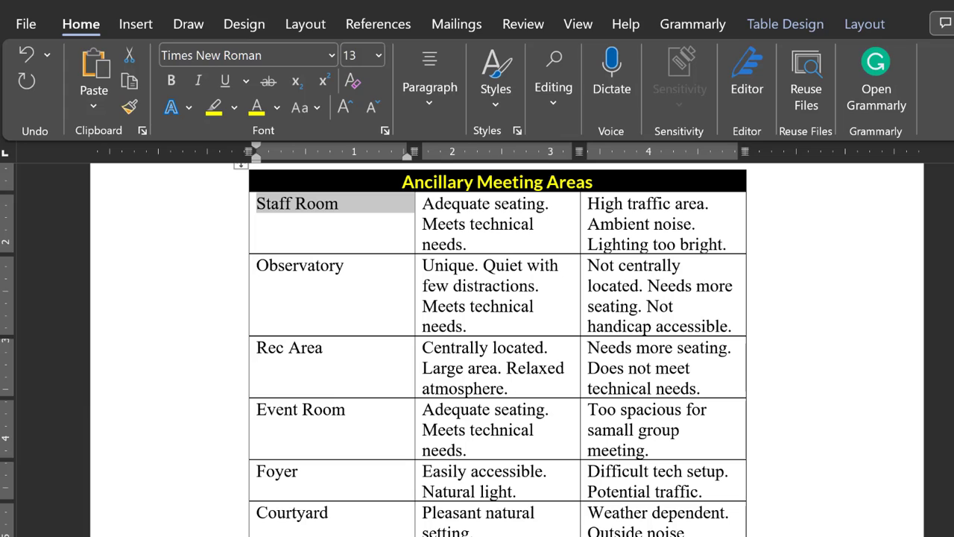
# Set the table body text, Staff Room through Courtyard, to Calibri.
pyautogui.click(256, 207)
pyautogui.moveTo(258, 207); pyautogui.dragTo(700, 525)
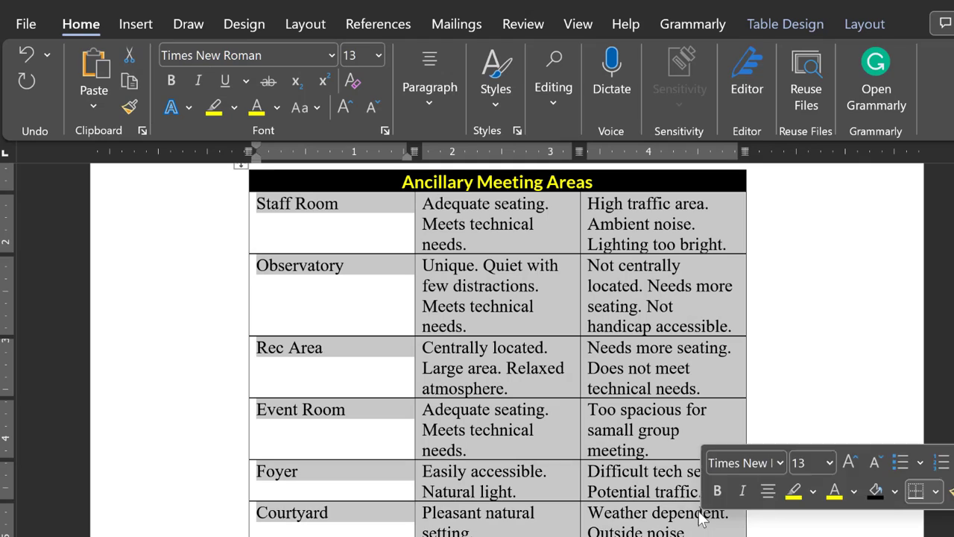
pyautogui.click(331, 56)
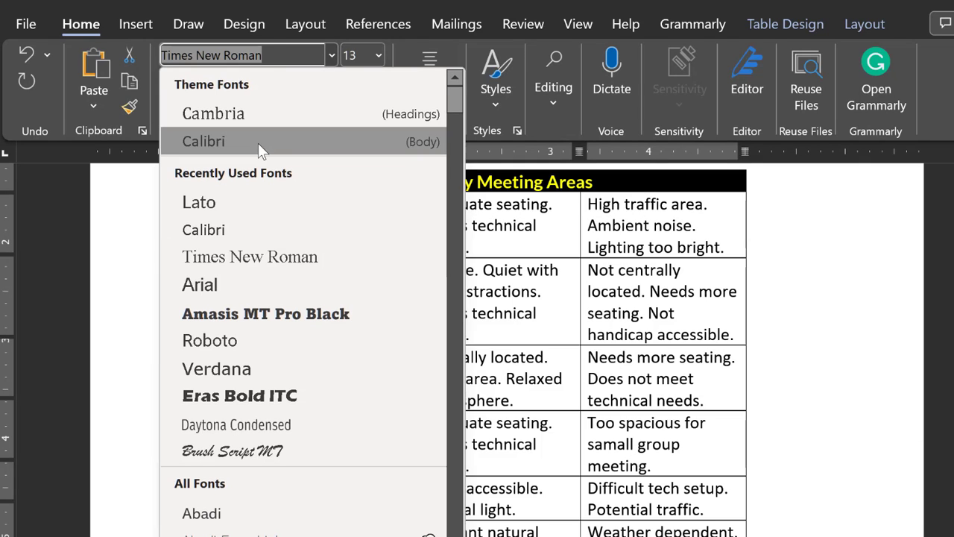
pyautogui.click(261, 145)
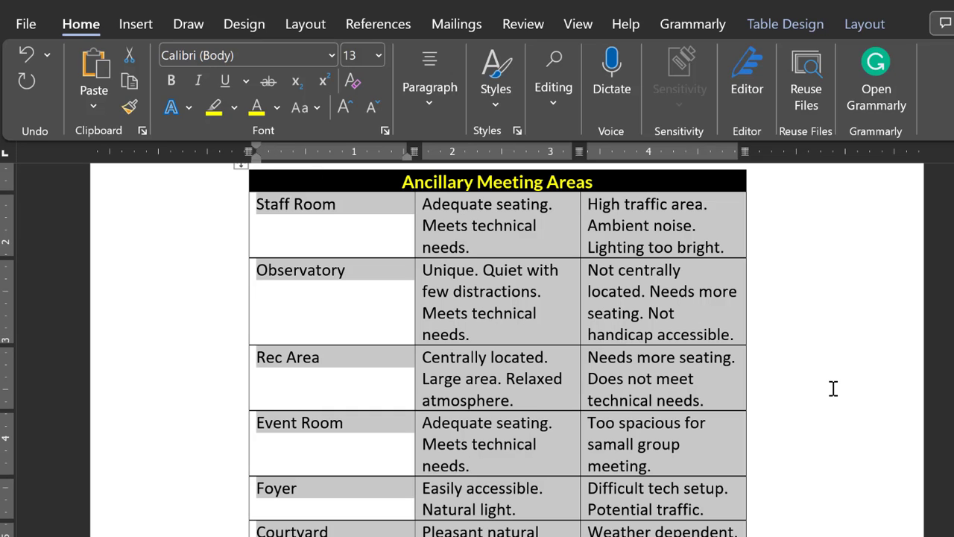
pyautogui.click(833, 387)
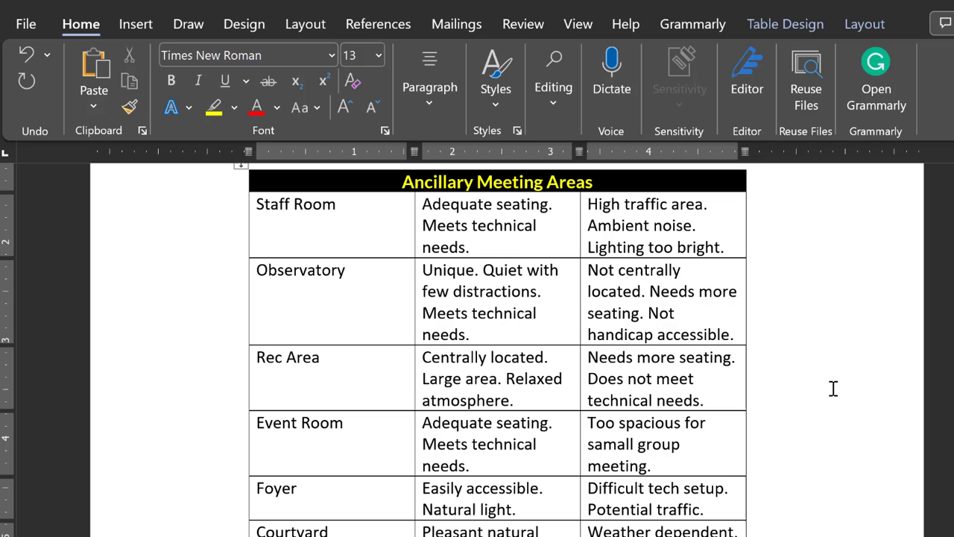
# Select the whole table and set its text size to 11 pt.
pyautogui.click(258, 205)
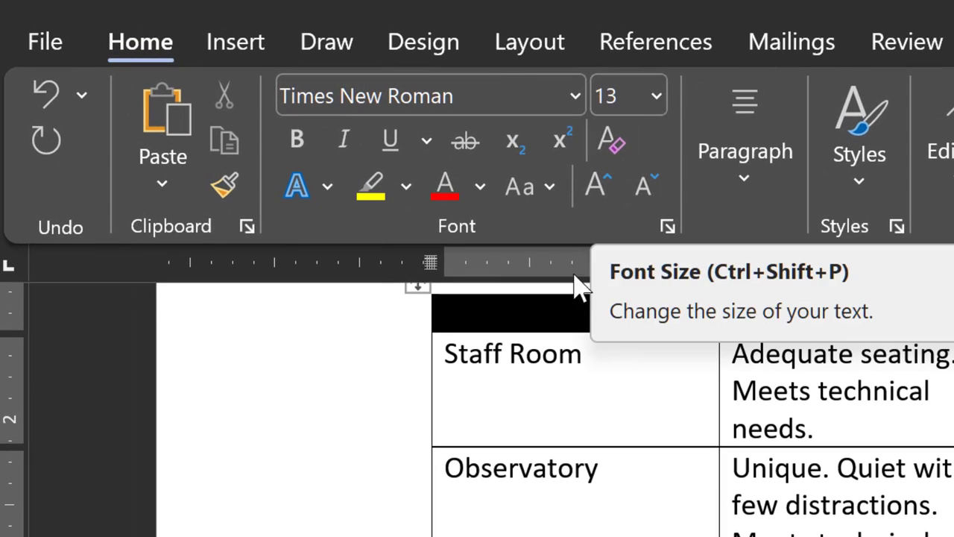
pyautogui.moveTo(450, 351); pyautogui.dragTo(607, 482)
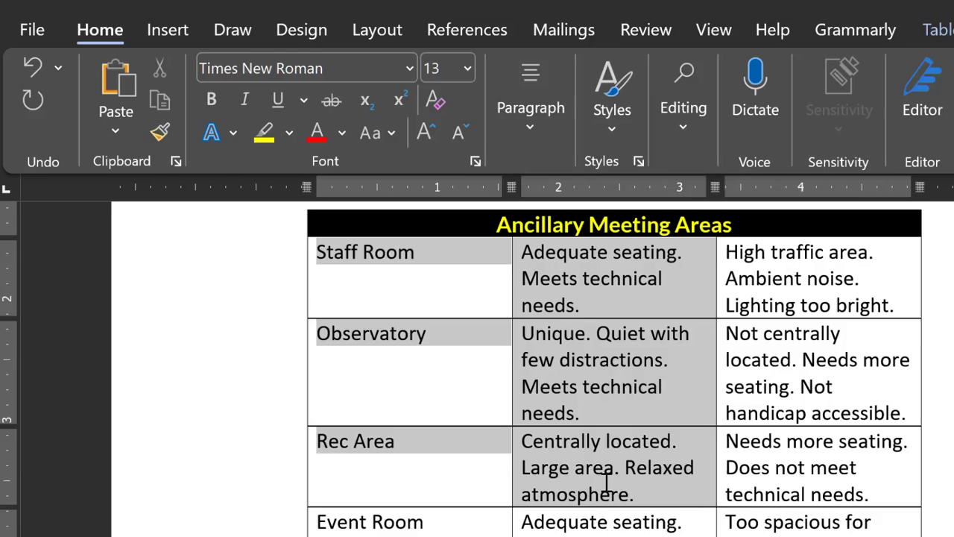
pyautogui.hotkey('ctrl', 'a')
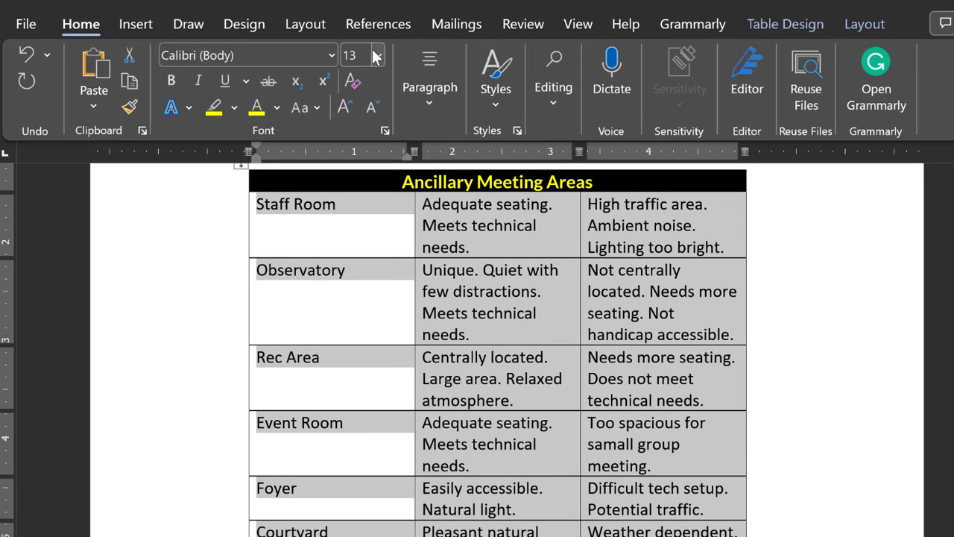
pyautogui.click(378, 54)
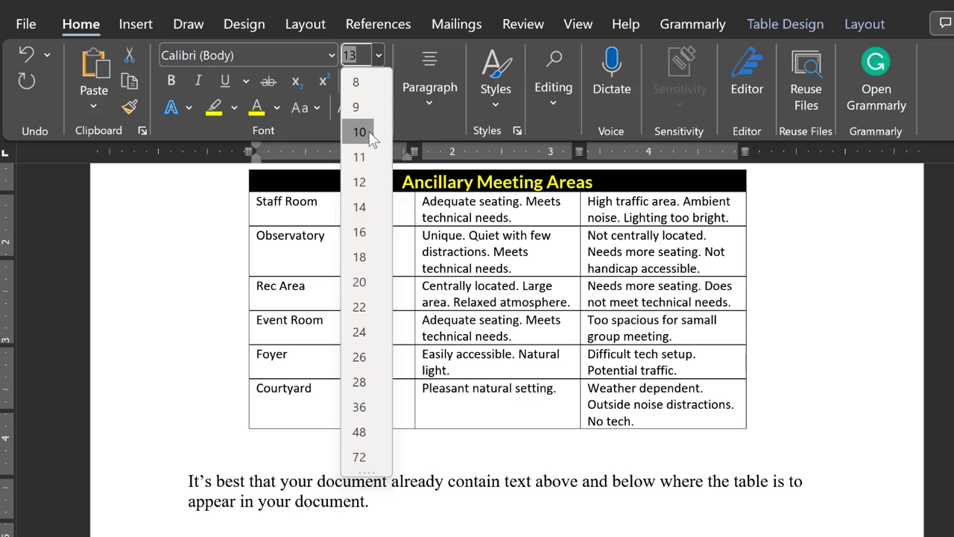
pyautogui.click(359, 157)
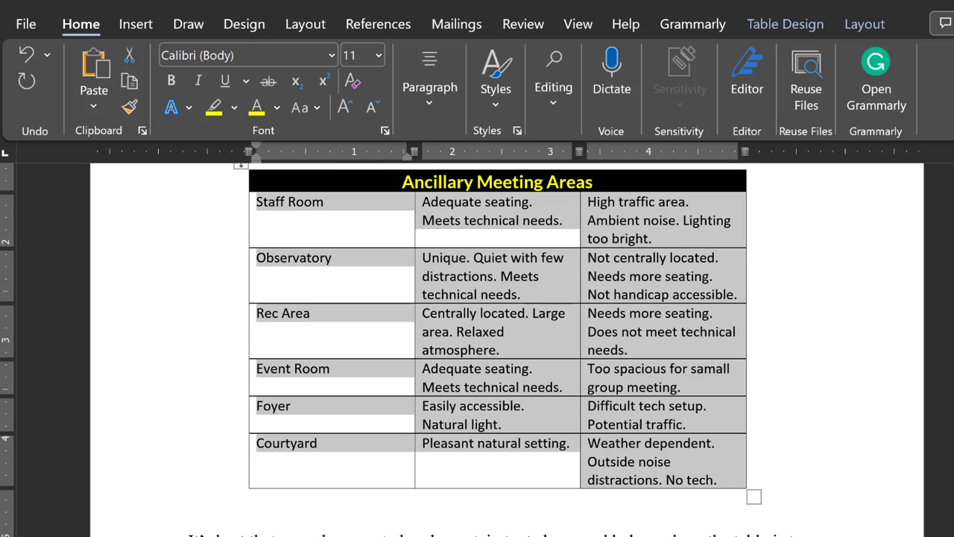
pyautogui.press('Right')
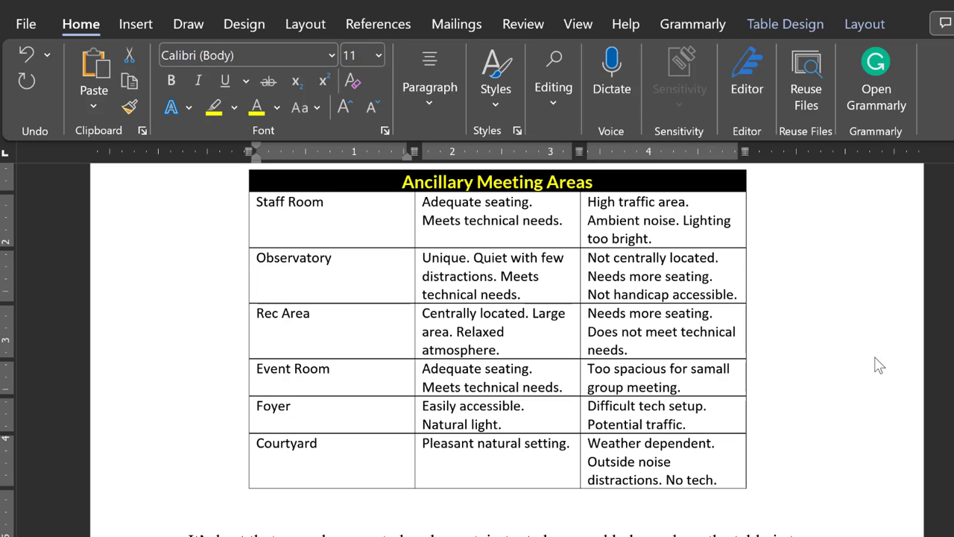
# Select the whole table and set its top and bottom cell margins to 0.04".
pyautogui.scroll(1, 878, 365)
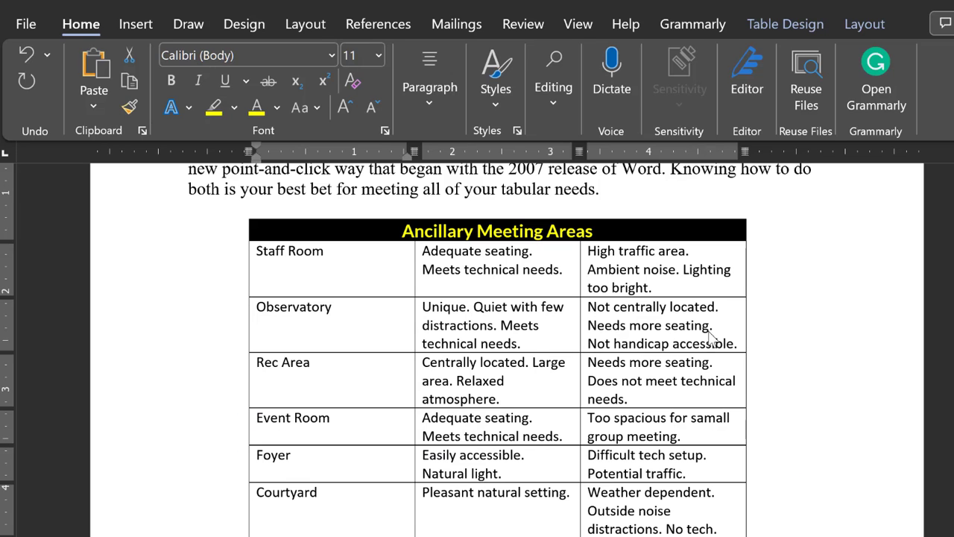
pyautogui.press('alt+KP_5')
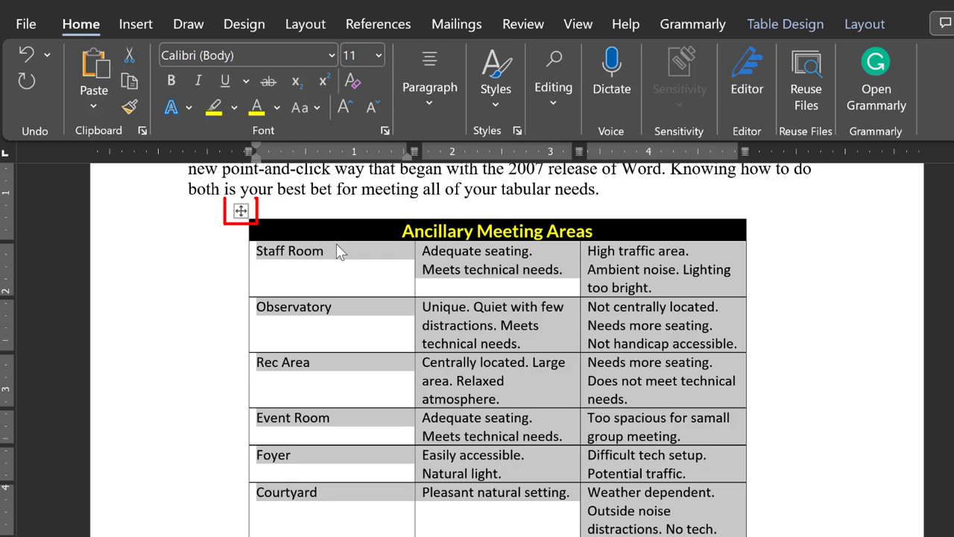
pyautogui.click(240, 213)
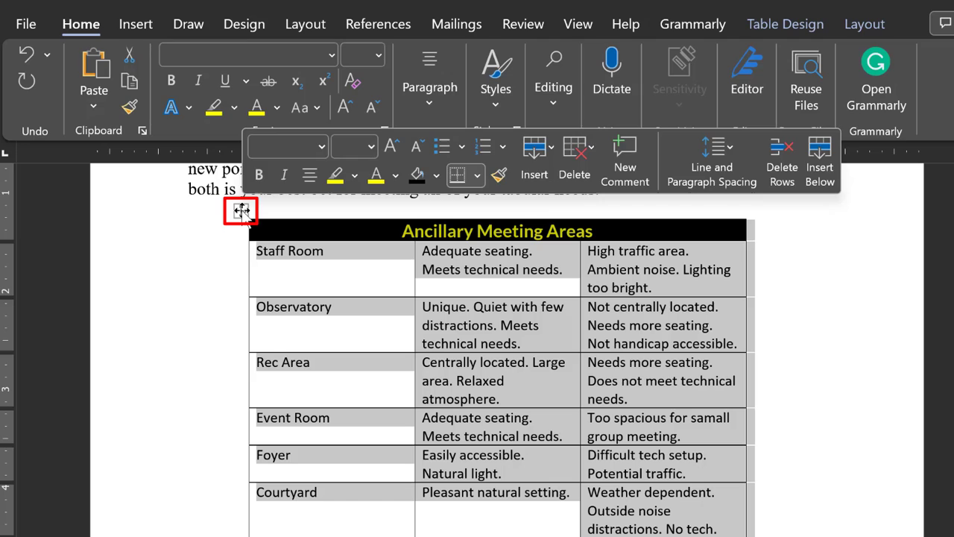
pyautogui.click(863, 25)
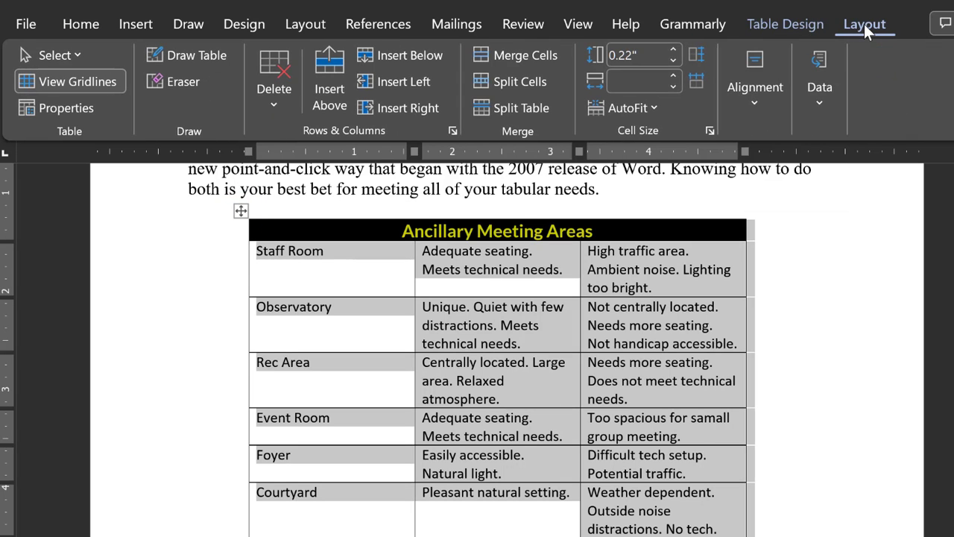
pyautogui.click(757, 102)
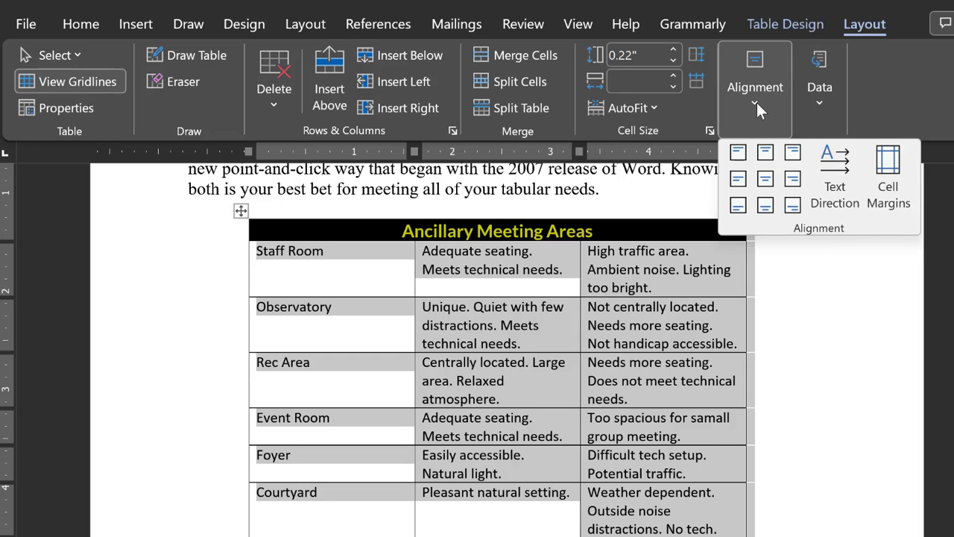
pyautogui.click(893, 168)
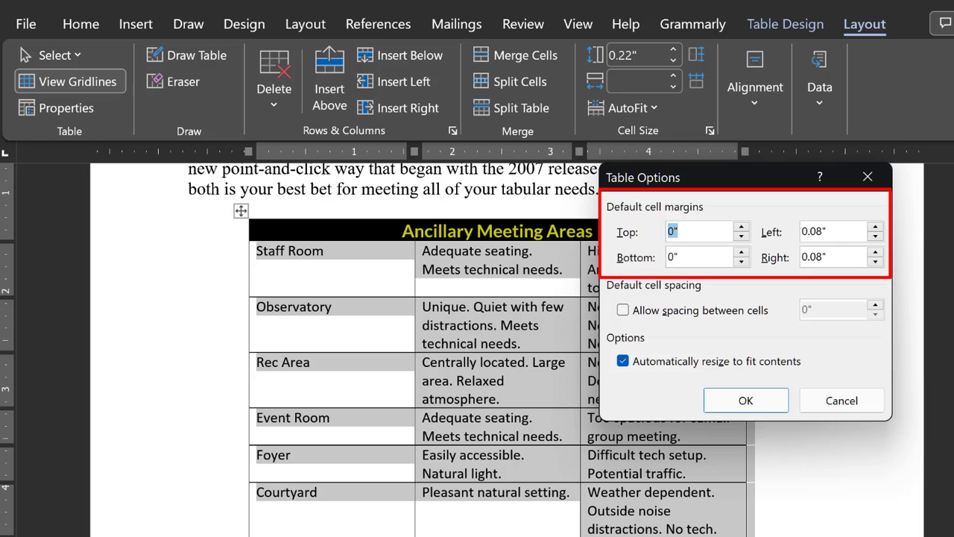
pyautogui.click(743, 228)
pyautogui.click(743, 228)
pyautogui.click(743, 228)
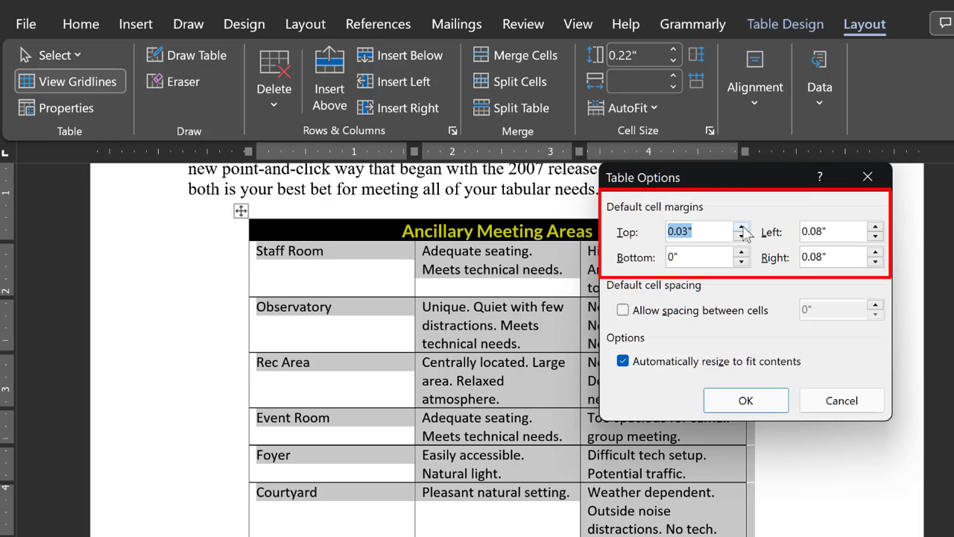
pyautogui.click(742, 228)
pyautogui.click(742, 254)
pyautogui.click(743, 253)
pyautogui.click(742, 254)
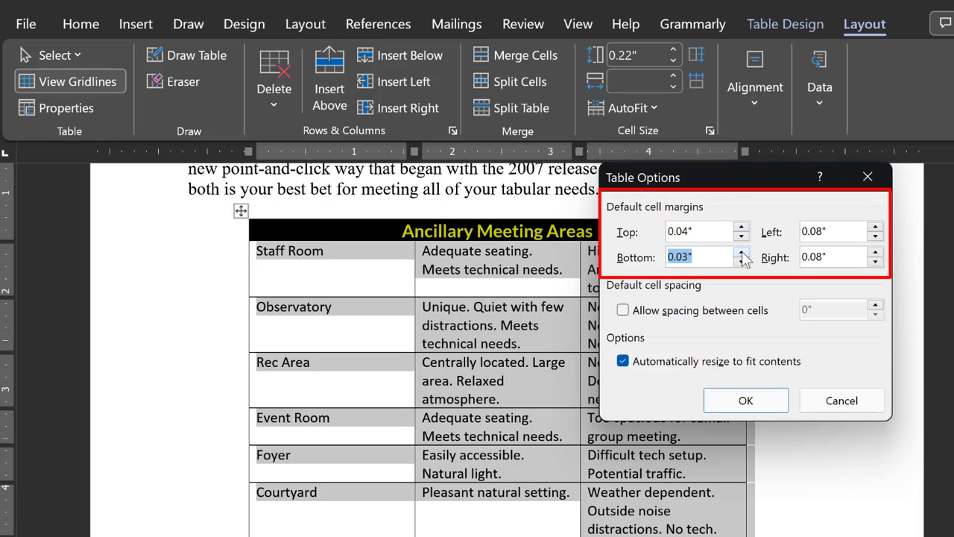
pyautogui.click(742, 254)
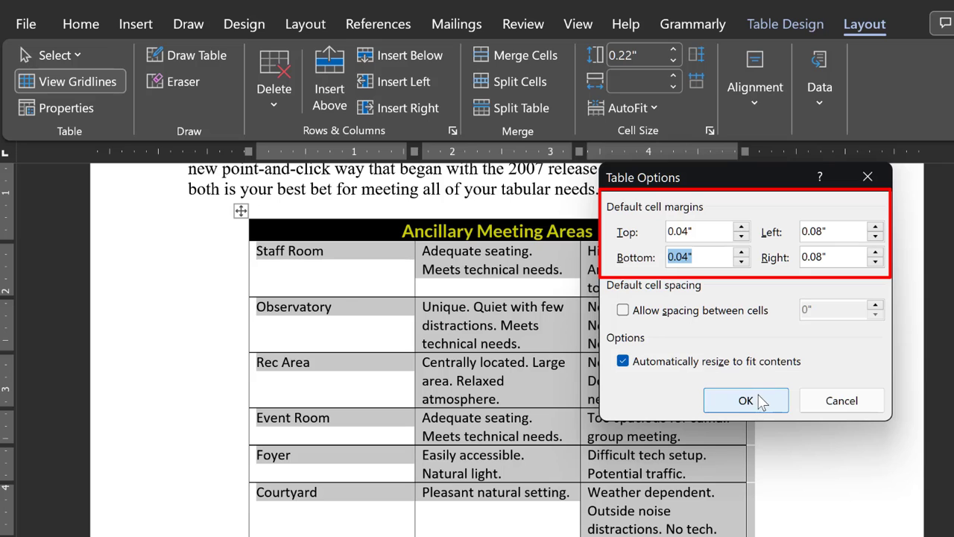
# Apply the new cell margins to the table and clear the table selection.
pyautogui.click(746, 401)
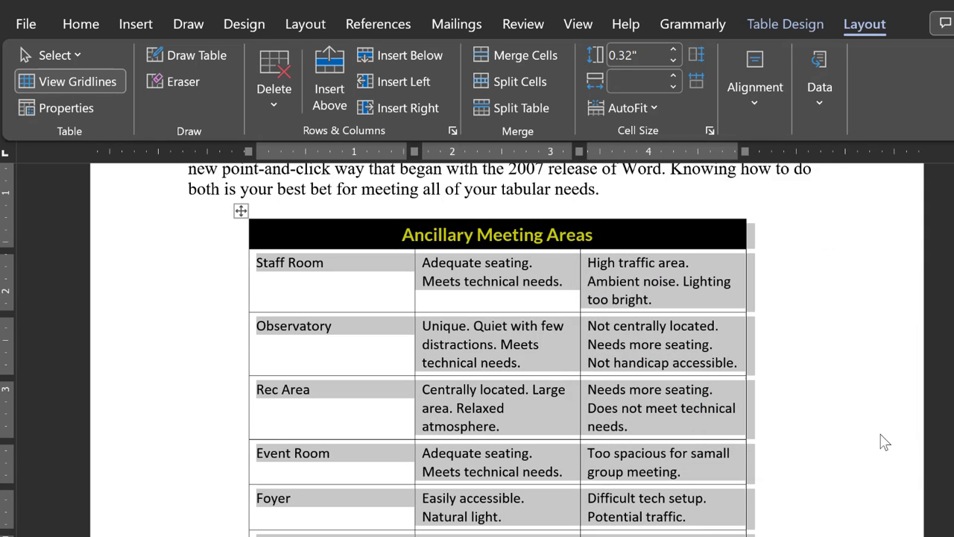
pyautogui.scroll(-1, 498, 349)
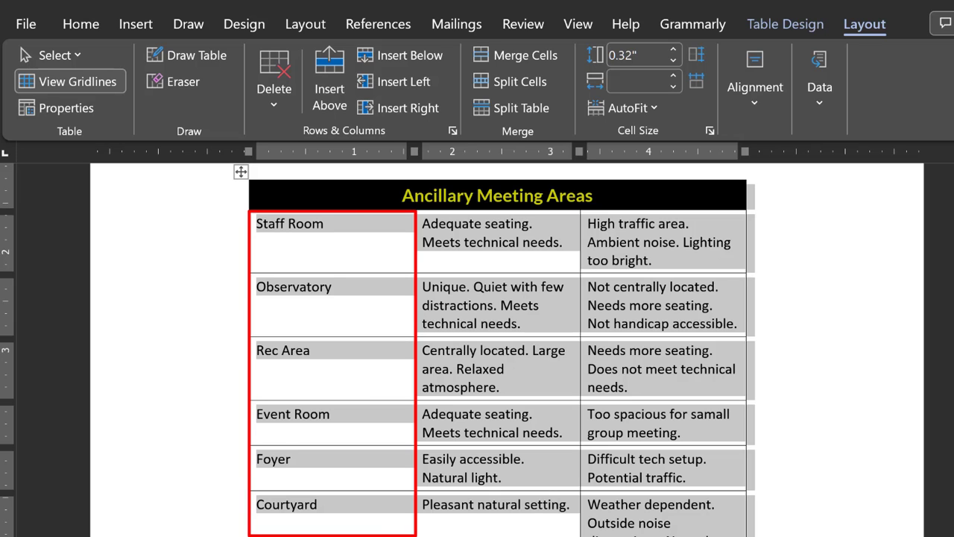
pyautogui.click(811, 426)
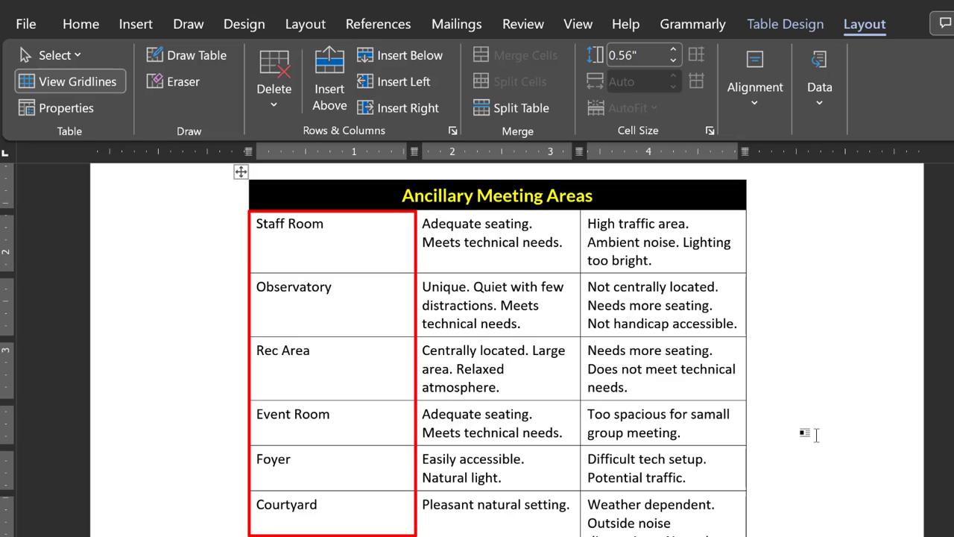
# Align the first-column room names Center Left, from Staff Room to Courtyard.
pyautogui.scroll(-1, 507, 351)
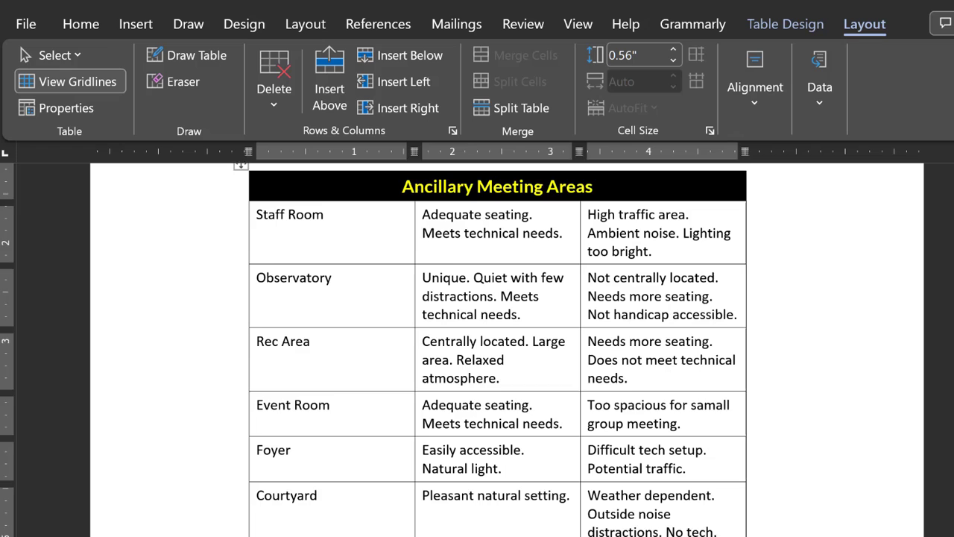
pyautogui.scroll(-3, 498, 350)
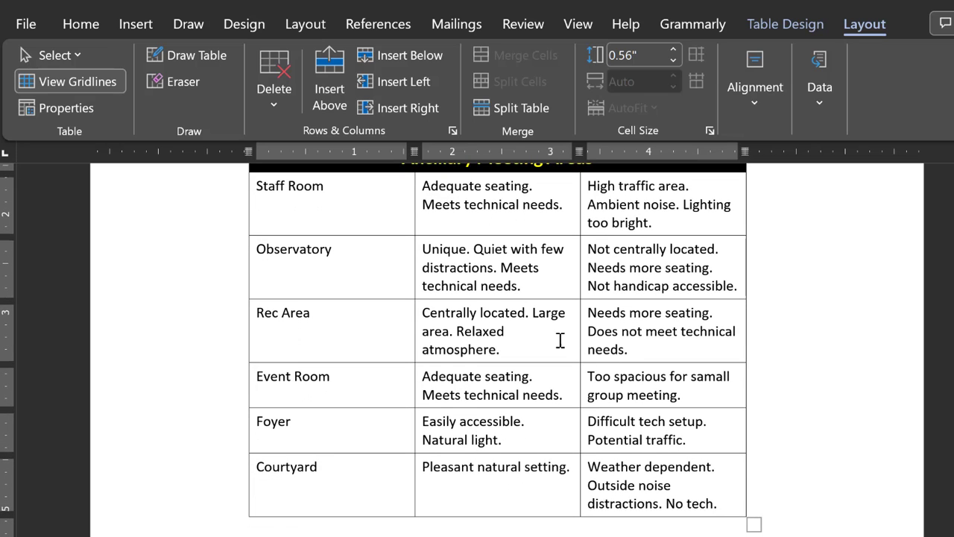
pyautogui.moveTo(259, 184); pyautogui.dragTo(320, 472)
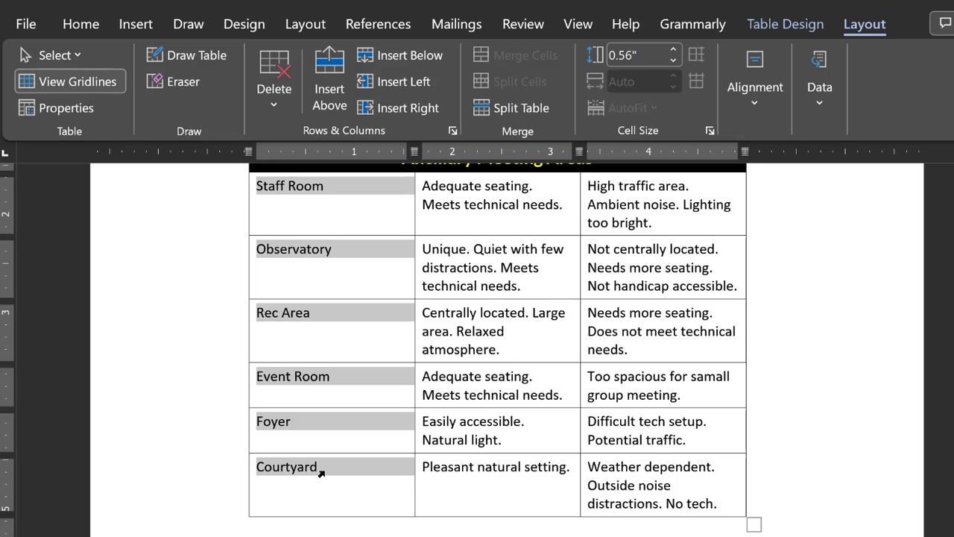
pyautogui.click(752, 99)
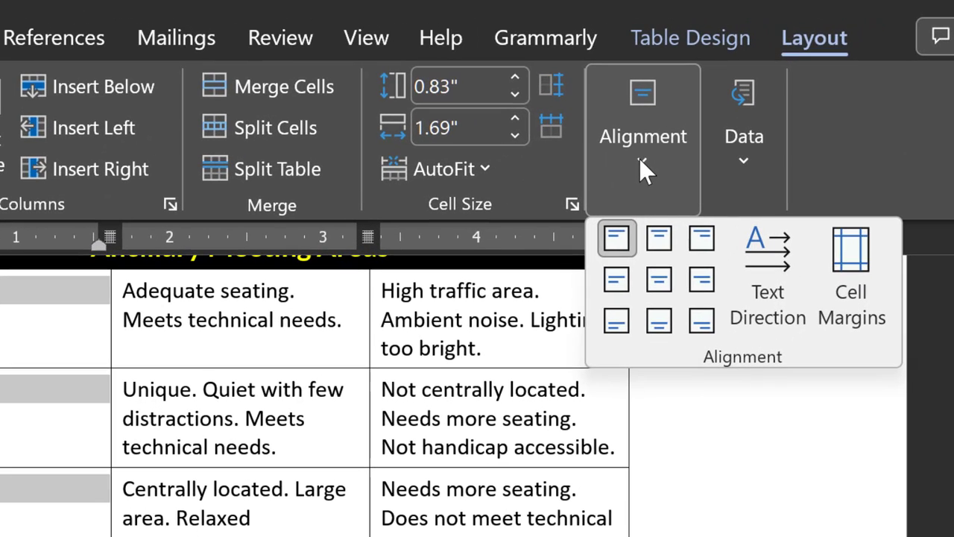
pyautogui.click(616, 281)
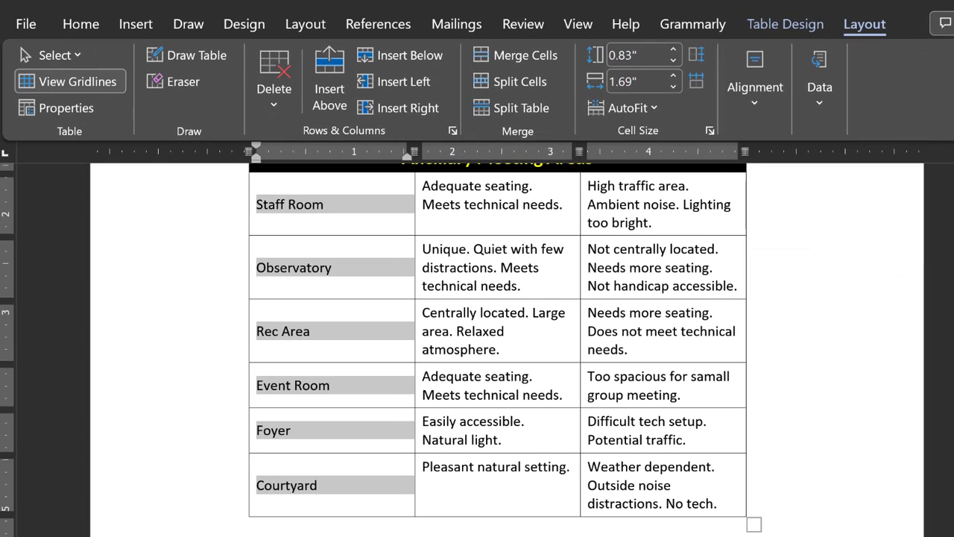
pyautogui.click(335, 430)
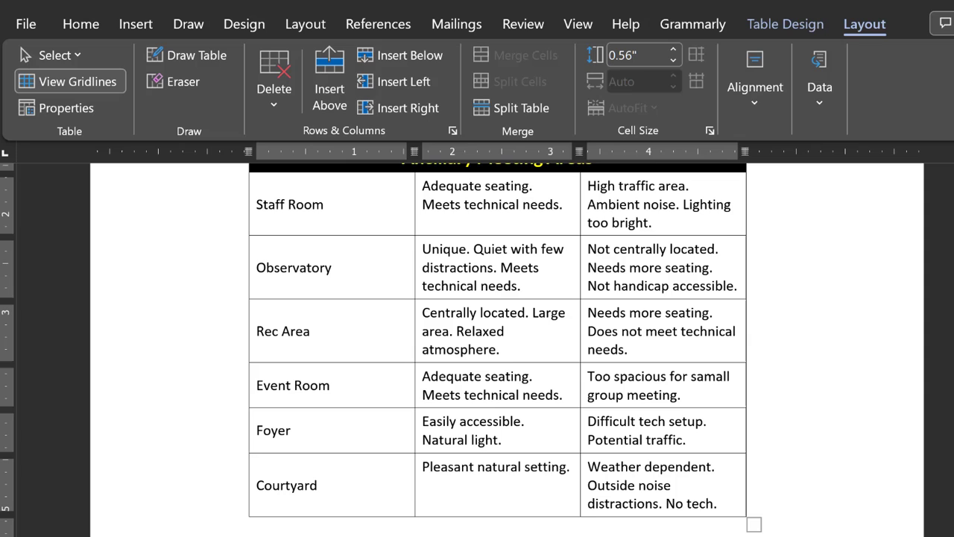
# Drag the first column's border left and extend the table's right edge to widen the description columns.
pyautogui.scroll(1, 497, 343)
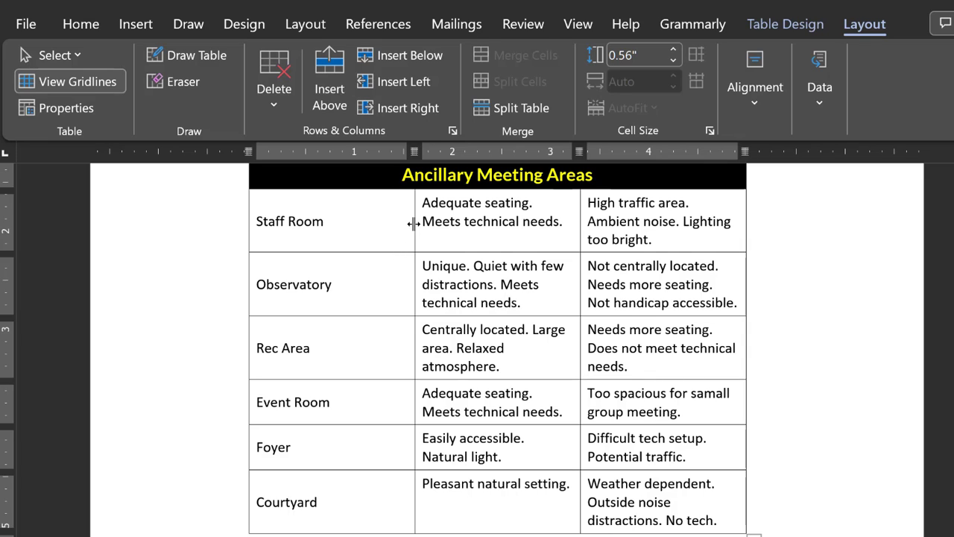
pyautogui.moveTo(414, 223); pyautogui.dragTo(342, 273)
pyautogui.moveTo(746, 210); pyautogui.dragTo(799, 224)
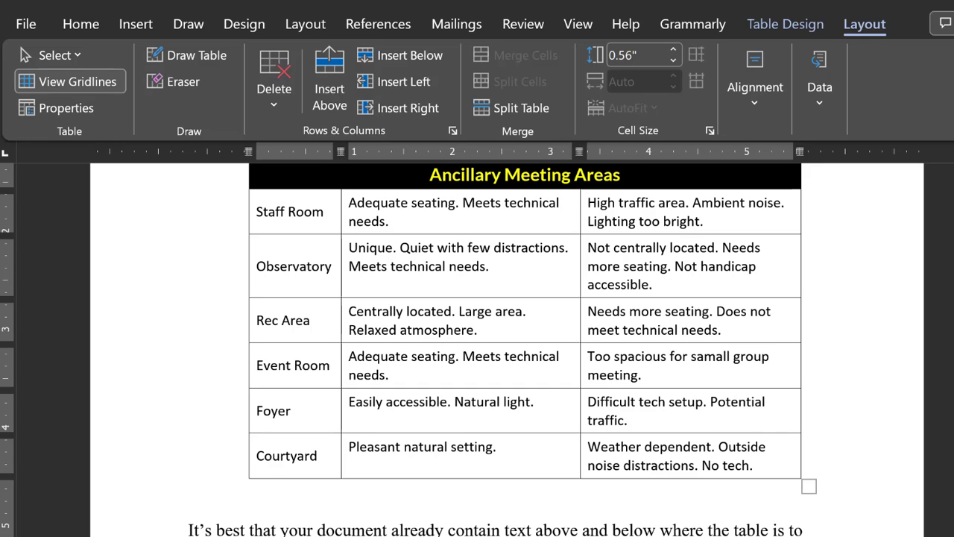
# Shade the first-column room-name cells White, Background 1, Darker 5%.
pyautogui.moveTo(260, 209); pyautogui.dragTo(299, 445)
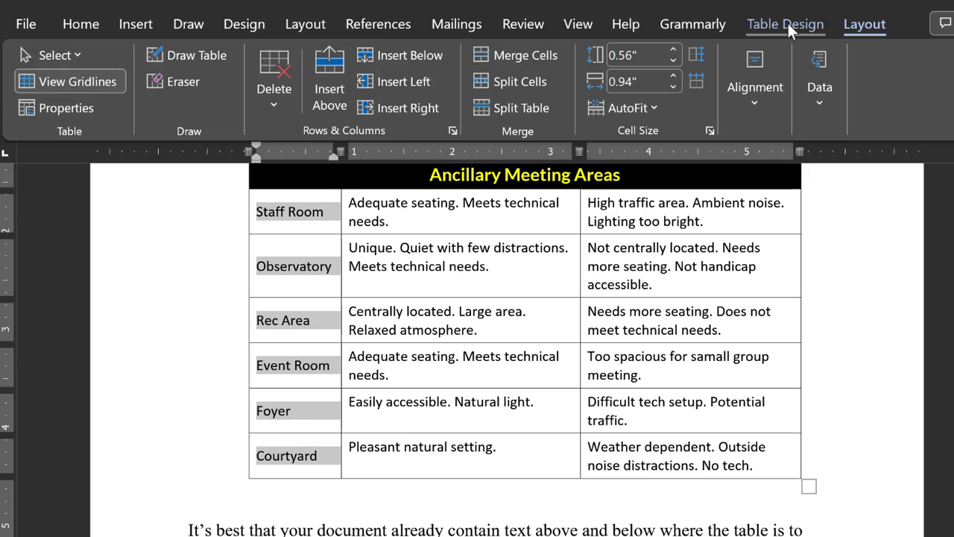
pyautogui.click(787, 20)
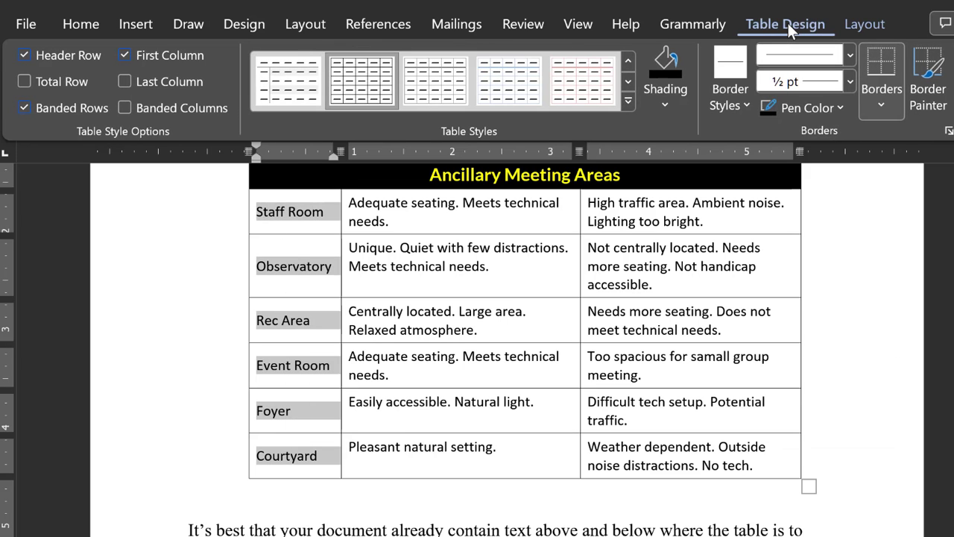
pyautogui.click(666, 104)
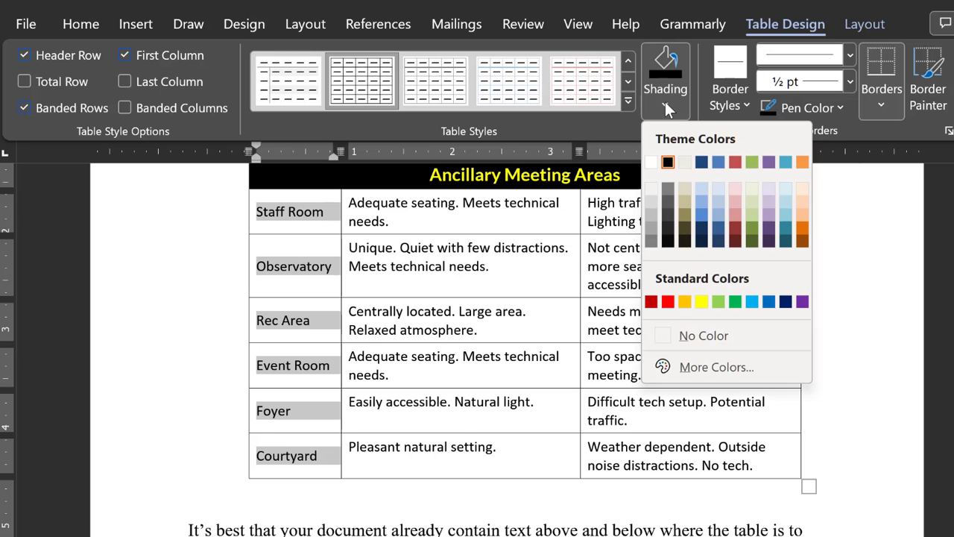
pyautogui.click(652, 188)
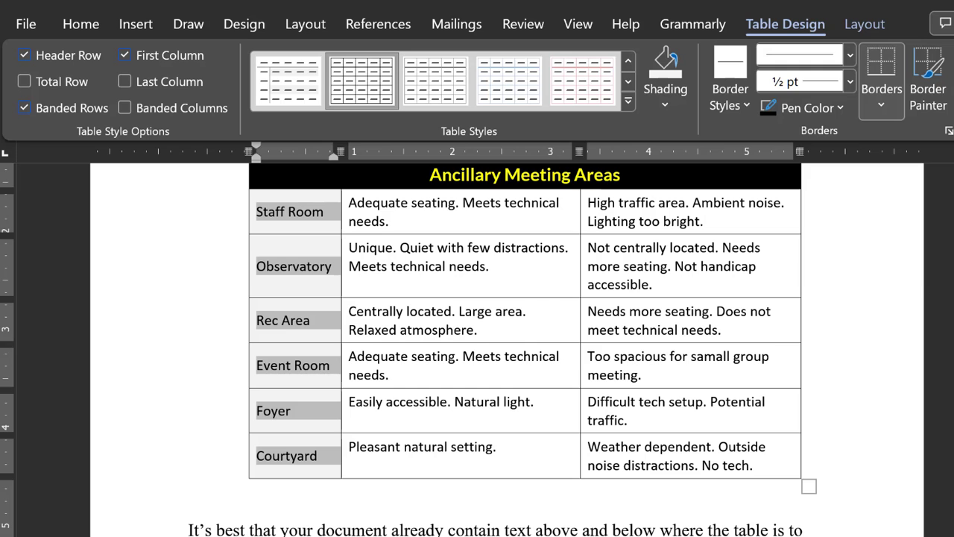
pyautogui.press('Up')
pyautogui.press('Up')
pyautogui.press('Up')
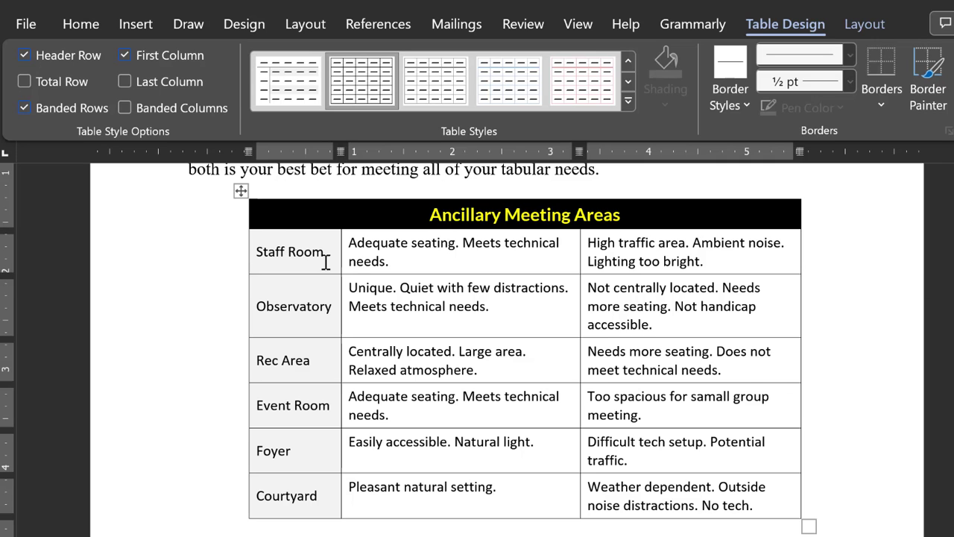
# Delete the existing styled table from the document.
pyautogui.click(241, 190)
pyautogui.rightClick(289, 292)
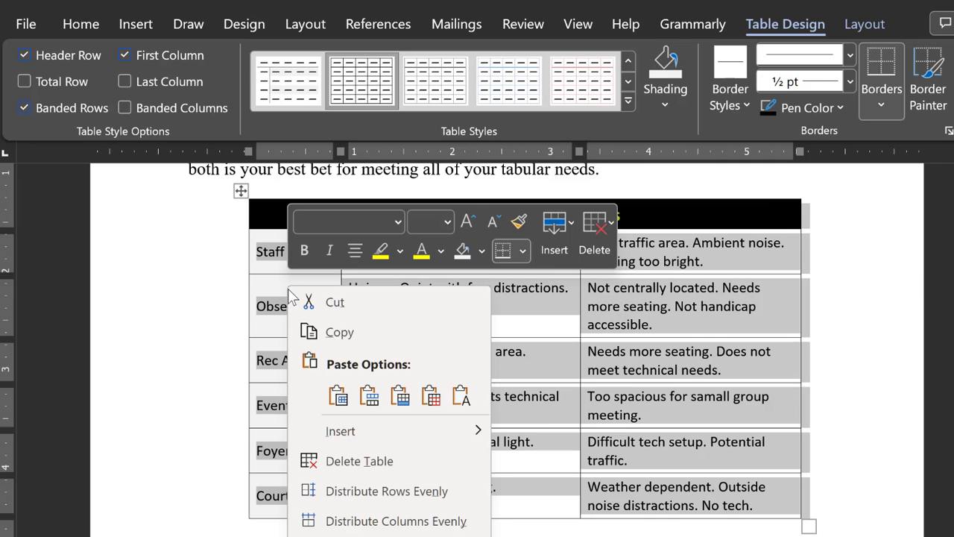
pyautogui.click(373, 460)
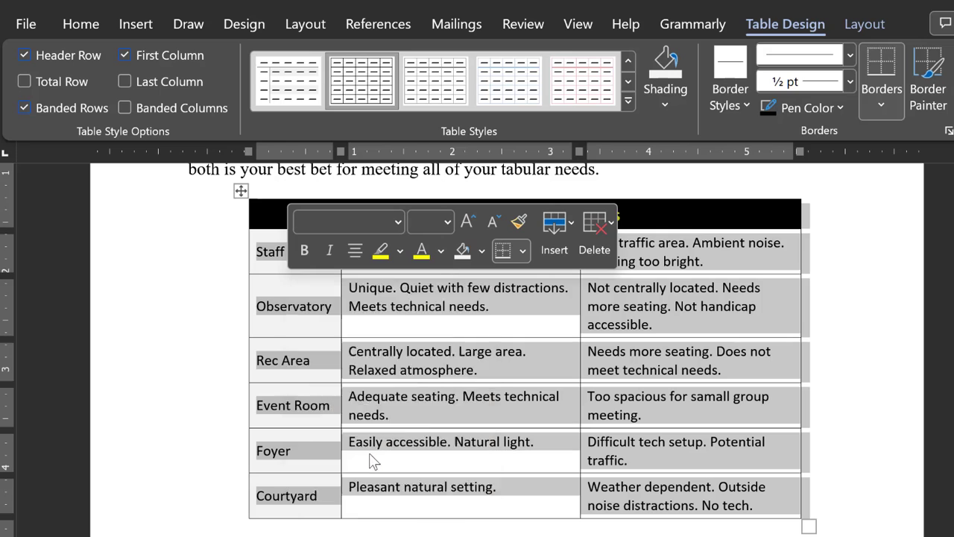
# Insert an empty 3x6 table below the introductory paragraph.
pyautogui.scroll(3, 477, 328)
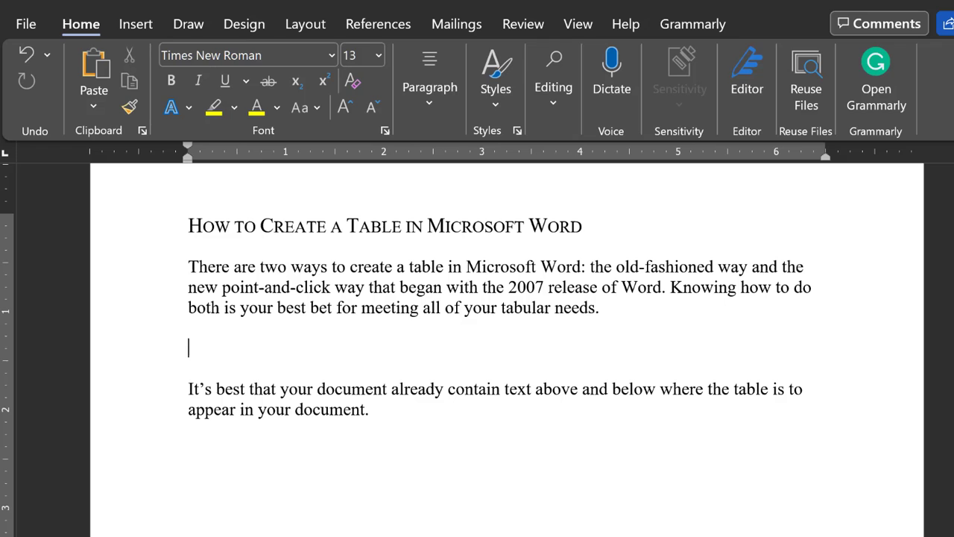
pyautogui.click(134, 24)
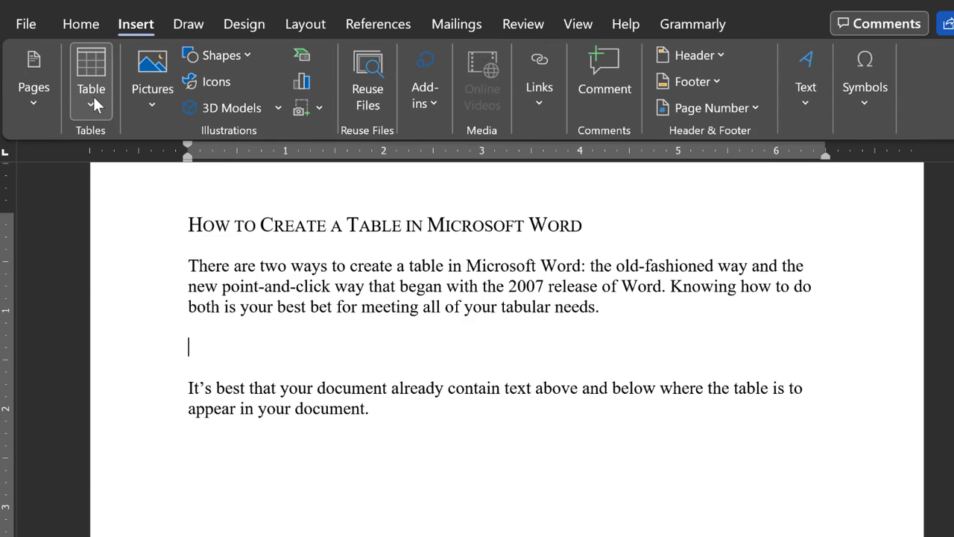
pyautogui.click(93, 96)
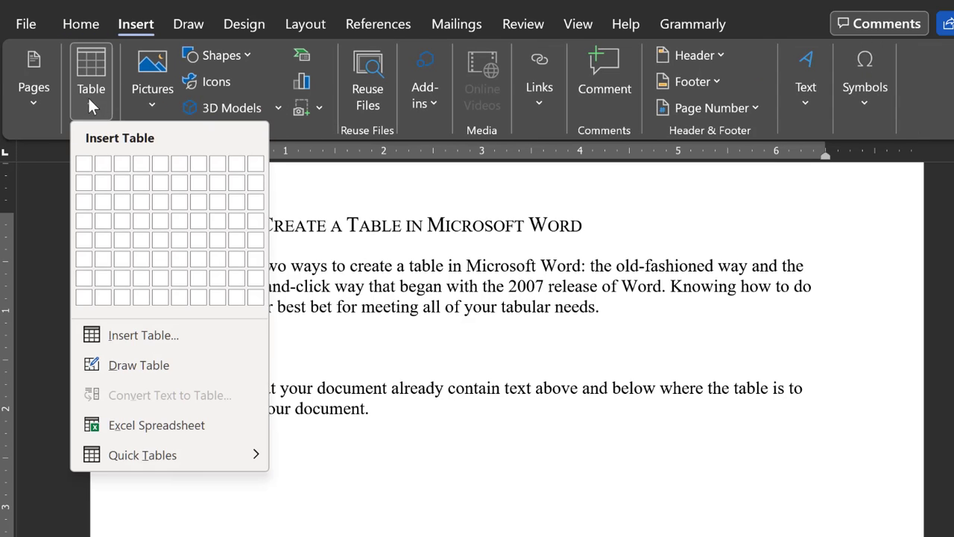
pyautogui.click(123, 259)
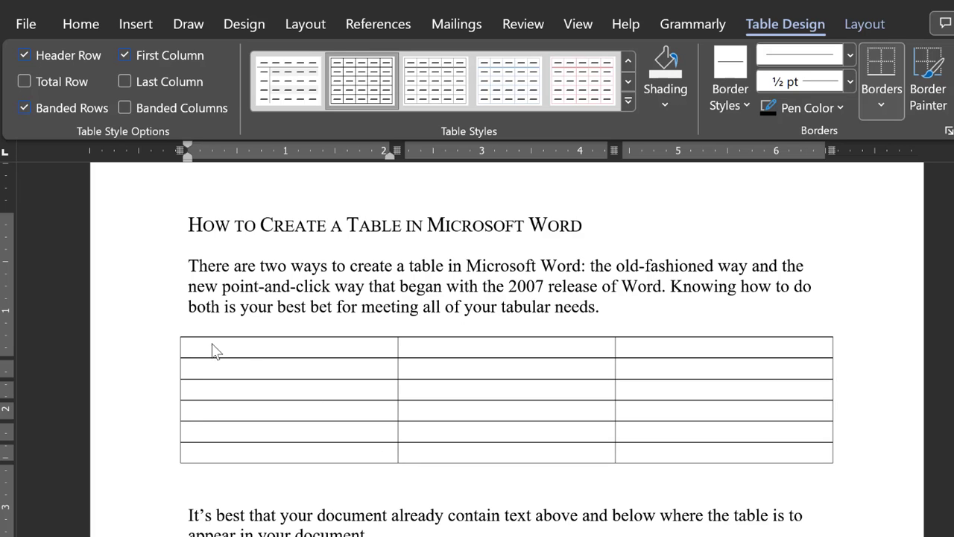
# Apply the Grid Table 5 Dark - Accent 2 style to the new table.
pyautogui.moveTo(193, 347)
pyautogui.click(175, 332)
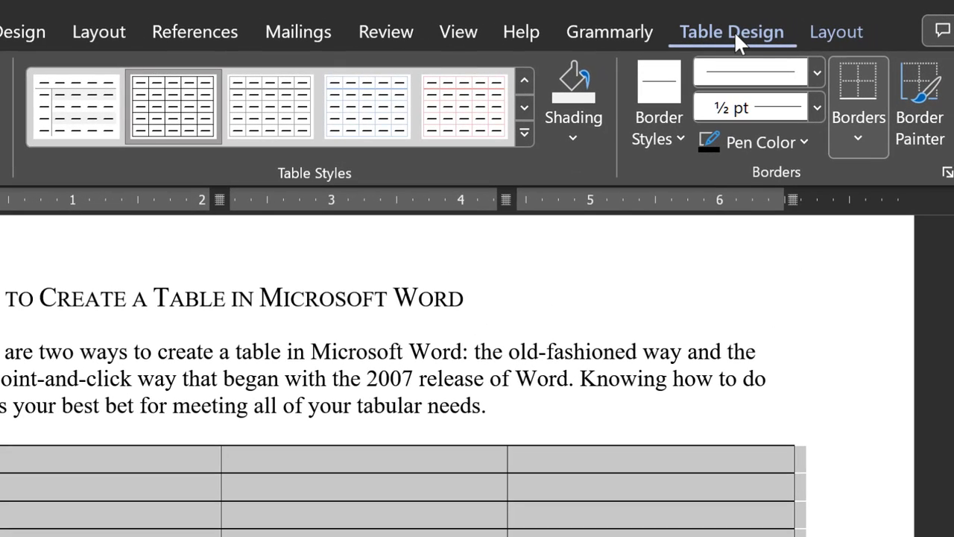
pyautogui.click(525, 134)
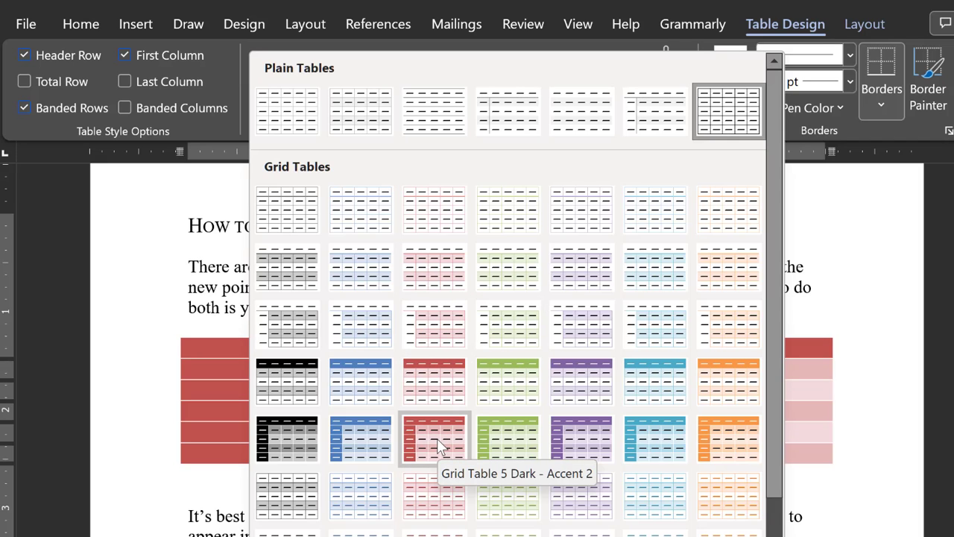
pyautogui.click(437, 438)
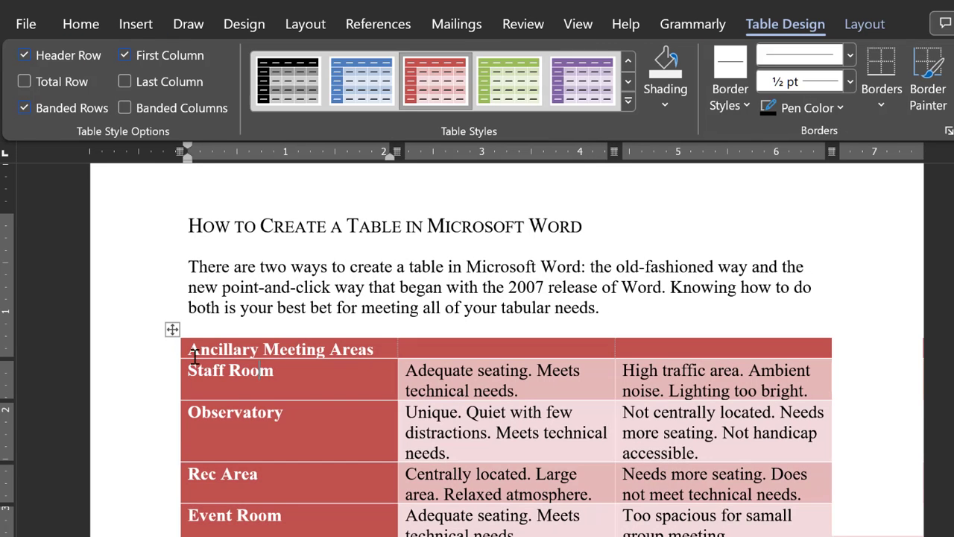
pyautogui.click(172, 329)
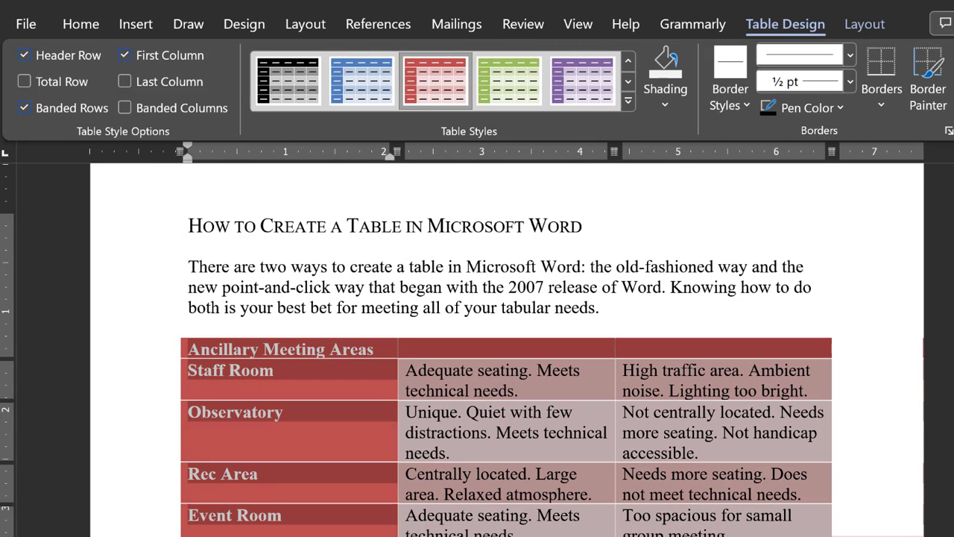
# Set the table text to Calibri, size 10.
pyautogui.click(80, 24)
pyautogui.click(330, 56)
pyautogui.click(204, 229)
pyautogui.click(378, 56)
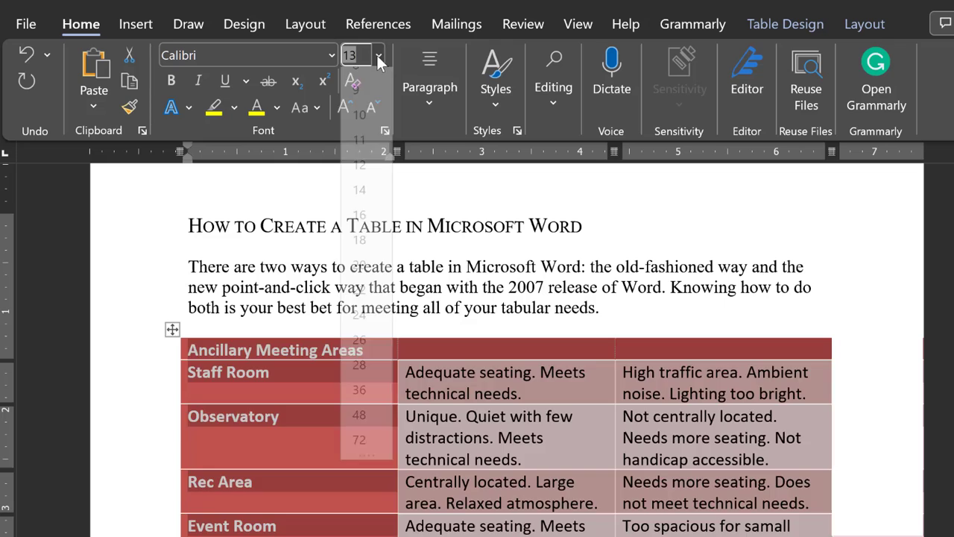
pyautogui.click(370, 133)
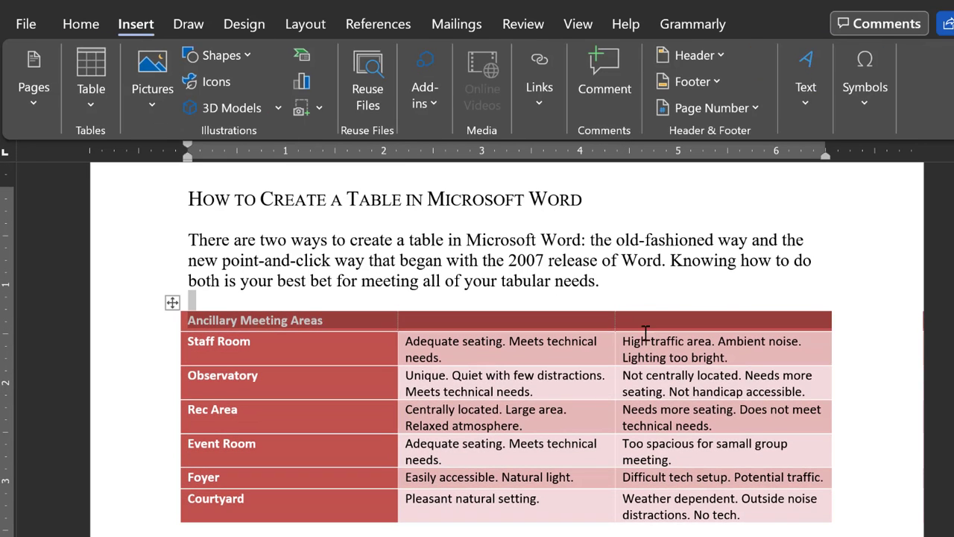
# Merge the three cells of the title row into one.
pyautogui.click(633, 322)
pyautogui.click(783, 24)
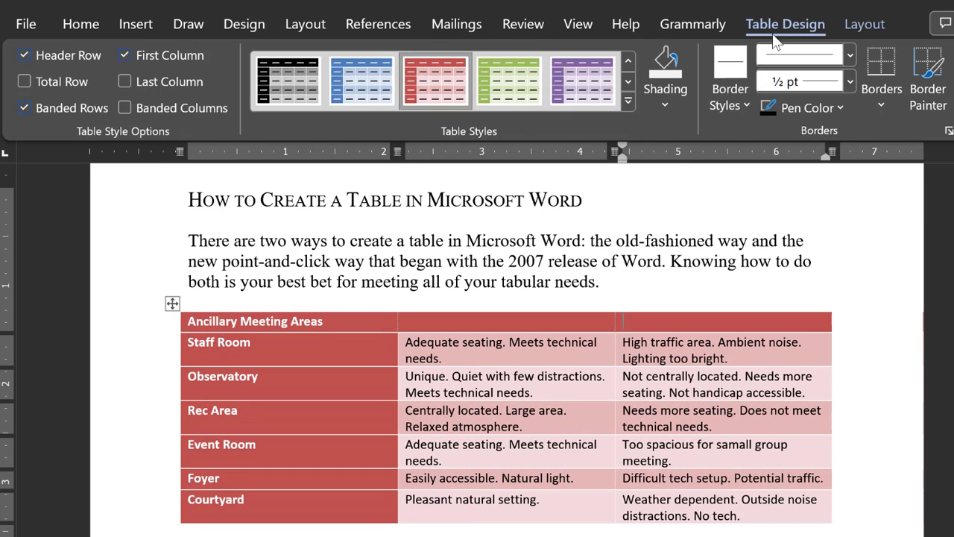
pyautogui.click(865, 24)
pyautogui.moveTo(188, 320); pyautogui.dragTo(805, 313)
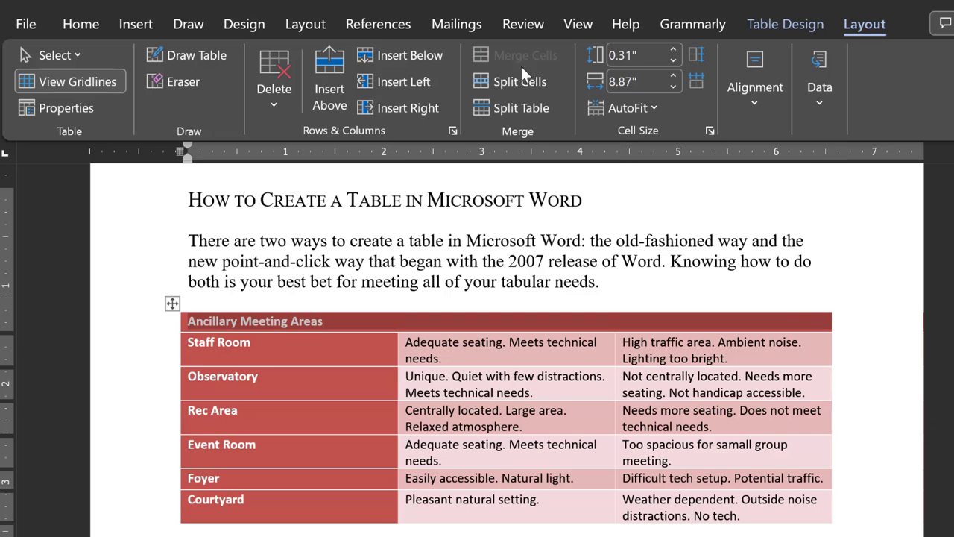
pyautogui.click(306, 321)
# Centre the 'Ancillary Meeting Areas' title in the merged row, then reselect the table.
pyautogui.click(81, 23)
pyautogui.click(429, 87)
pyautogui.click(441, 194)
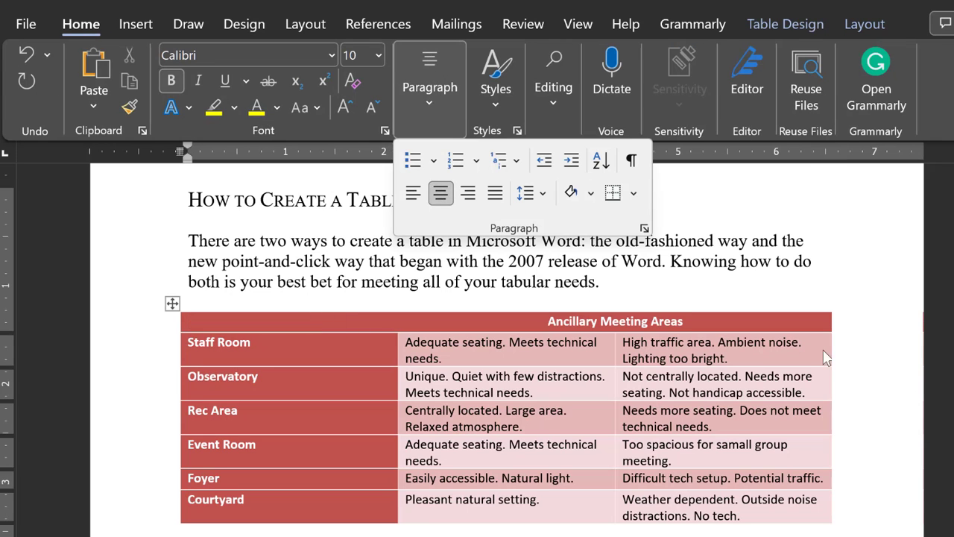
pyautogui.moveTo(193, 321); pyautogui.dragTo(506, 531)
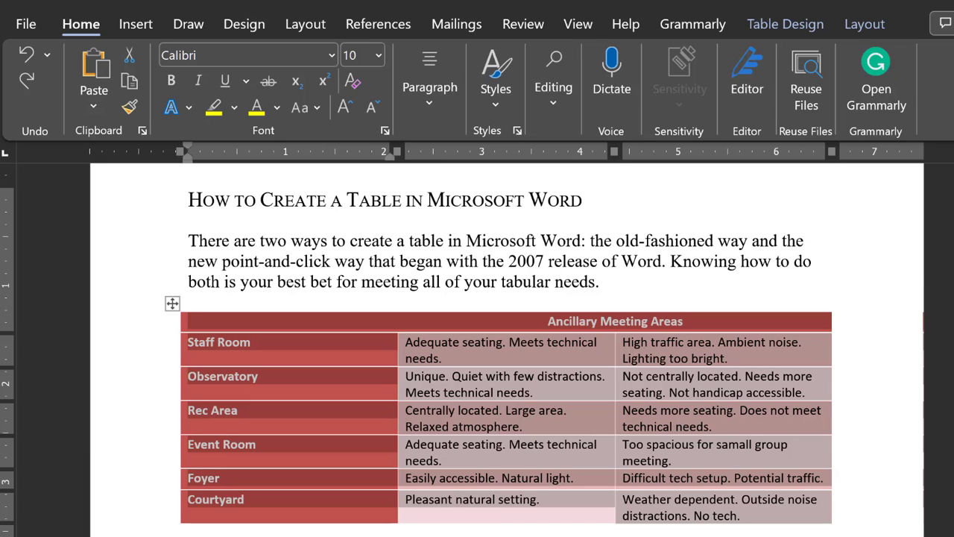
pyautogui.press('Left')
pyautogui.click(172, 301)
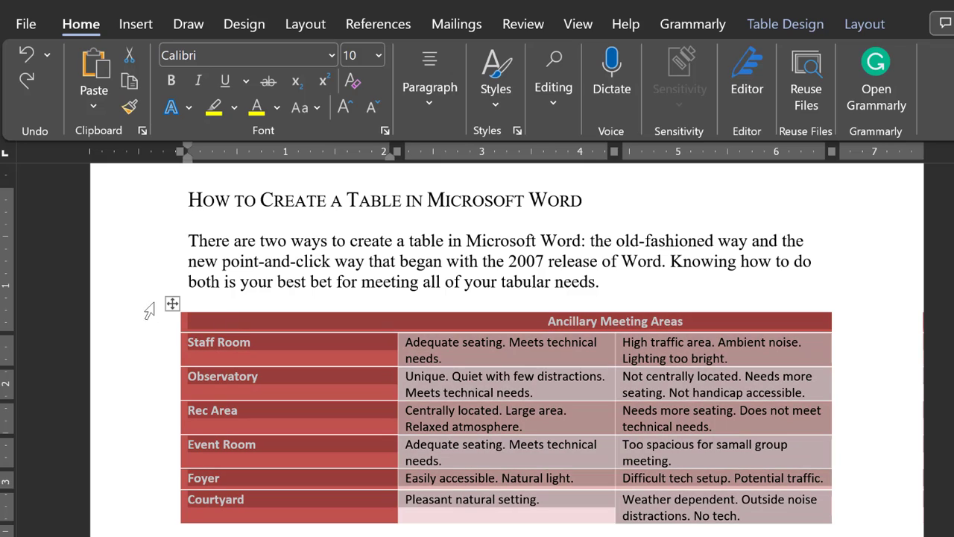